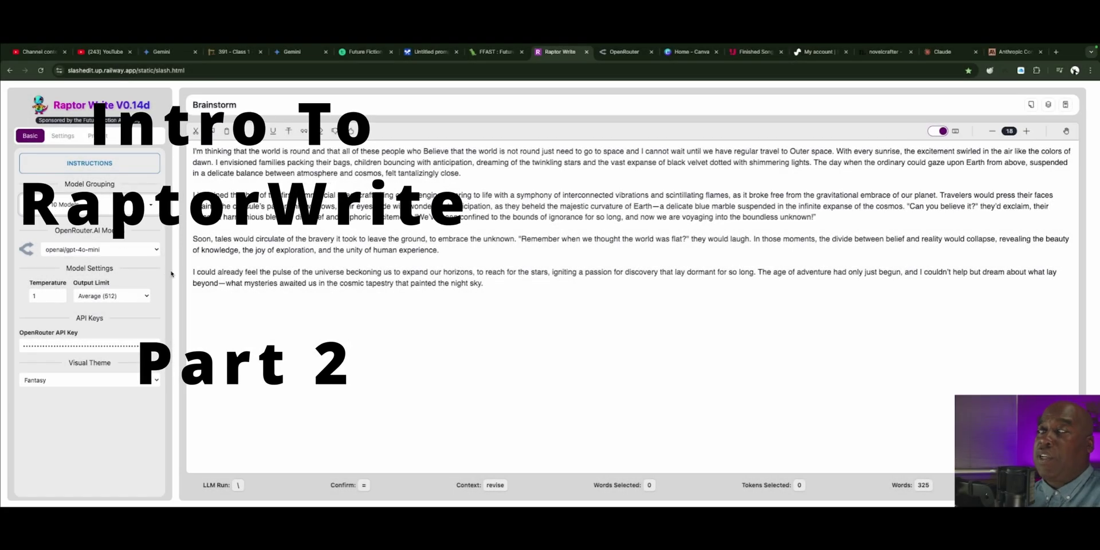
- Browse the OpenRouter models, group them by Favorites, and pick google/gemini-pro-1.5
left_click(115, 250)
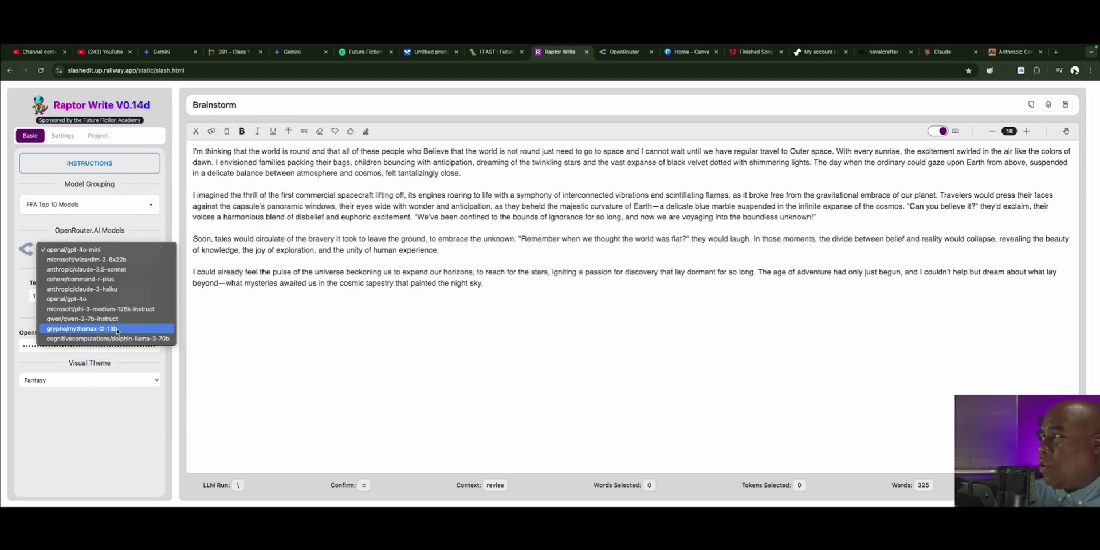
left_click(154, 238)
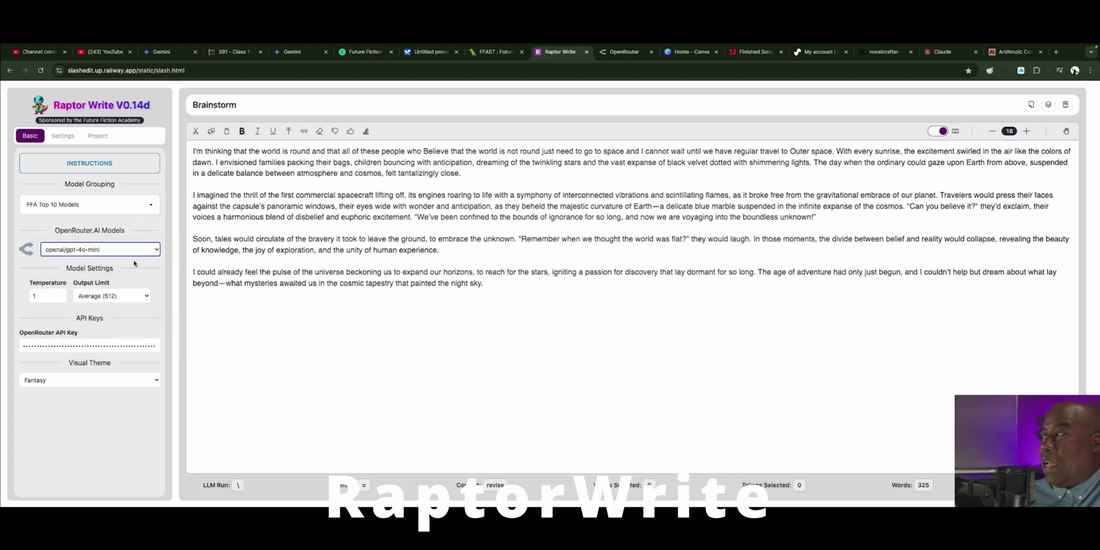
left_click(132, 207)
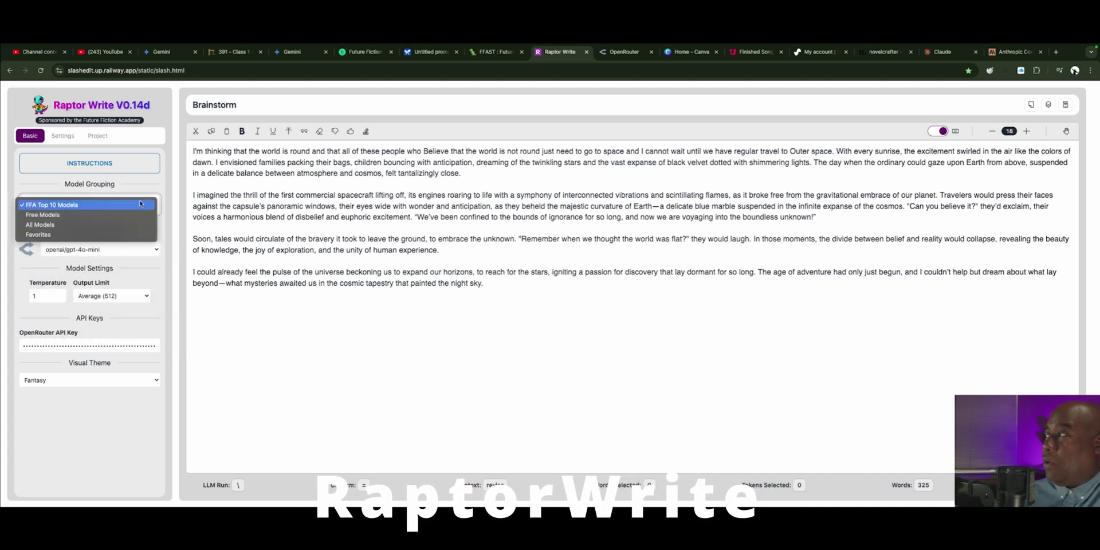
left_click(133, 235)
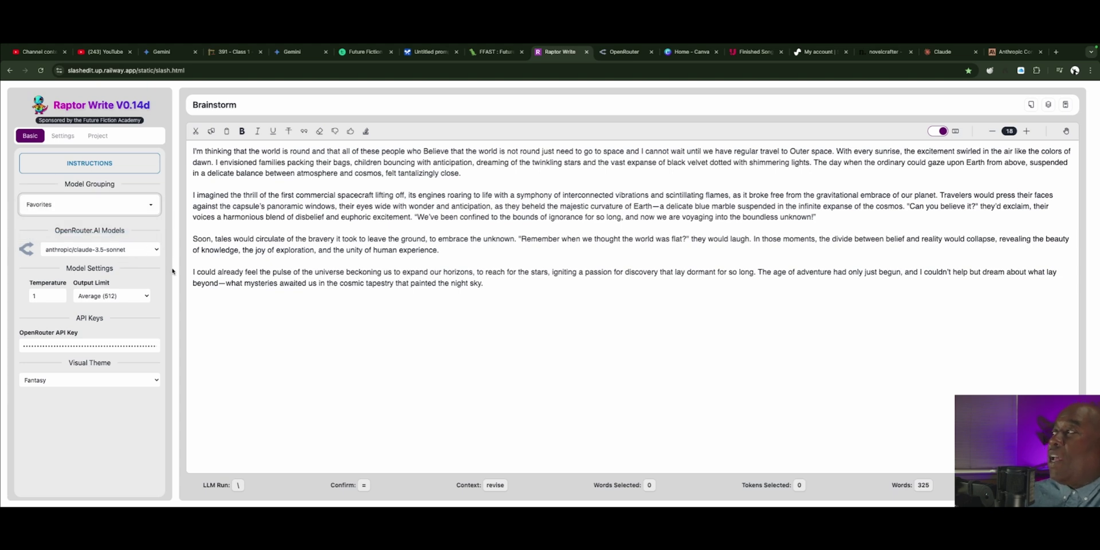
left_click(152, 252)
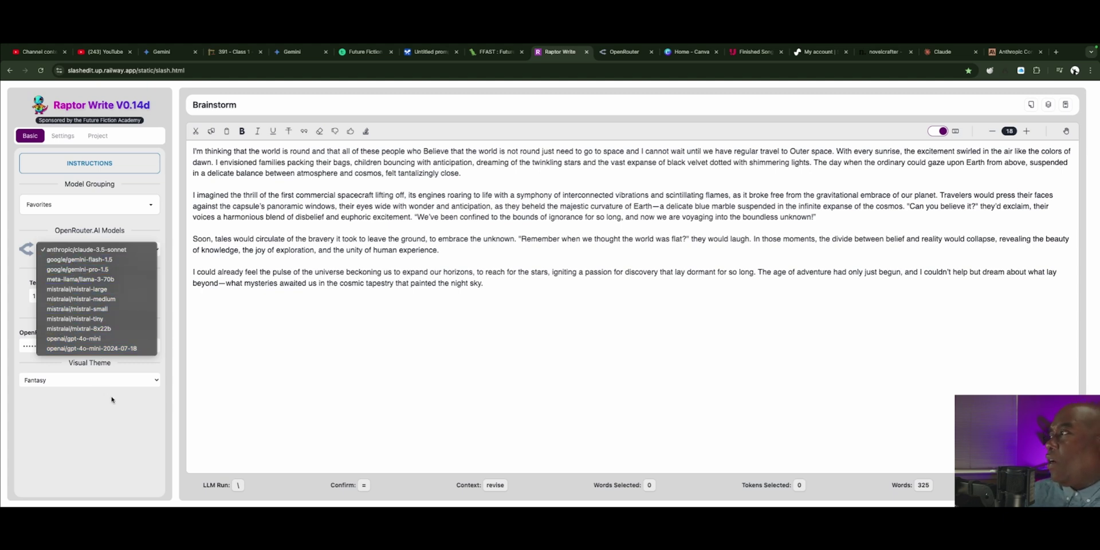
left_click(88, 270)
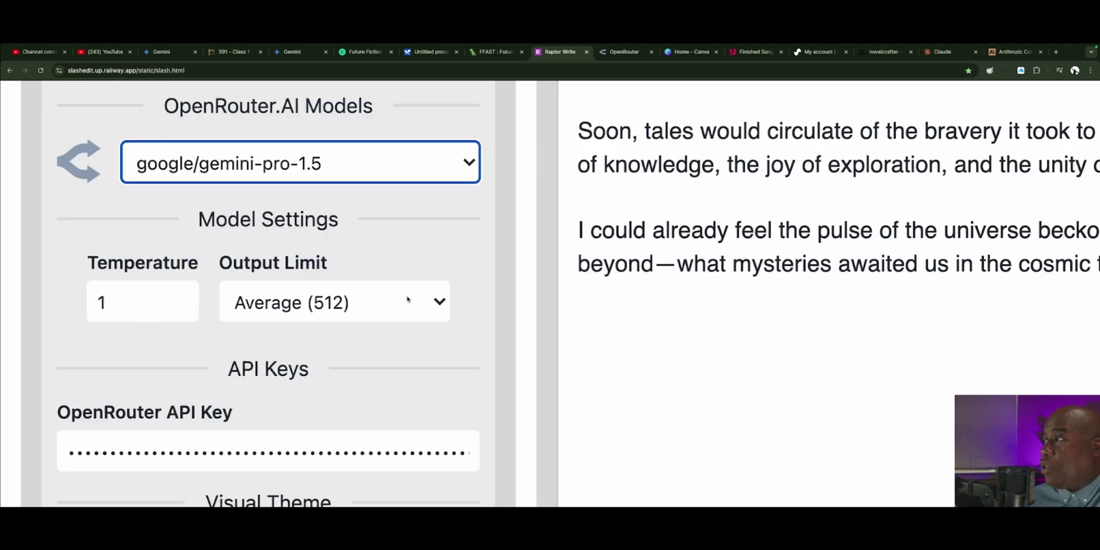
- Raise the Model Settings output limit from Average (512) to Long (2048)
scroll(404, 304, "down", 1)
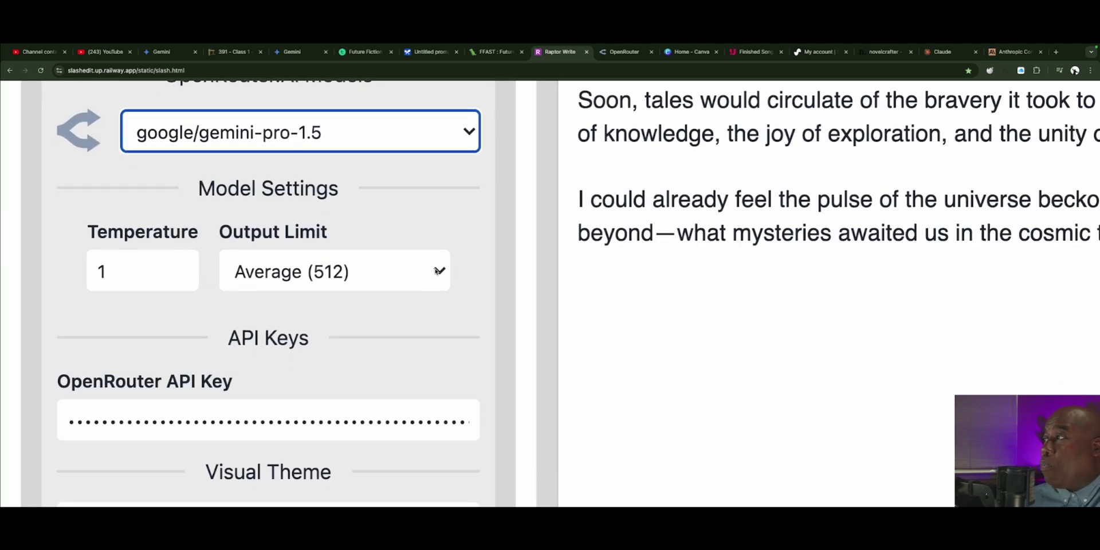
scroll(434, 272, "down", 3)
left_click(441, 158)
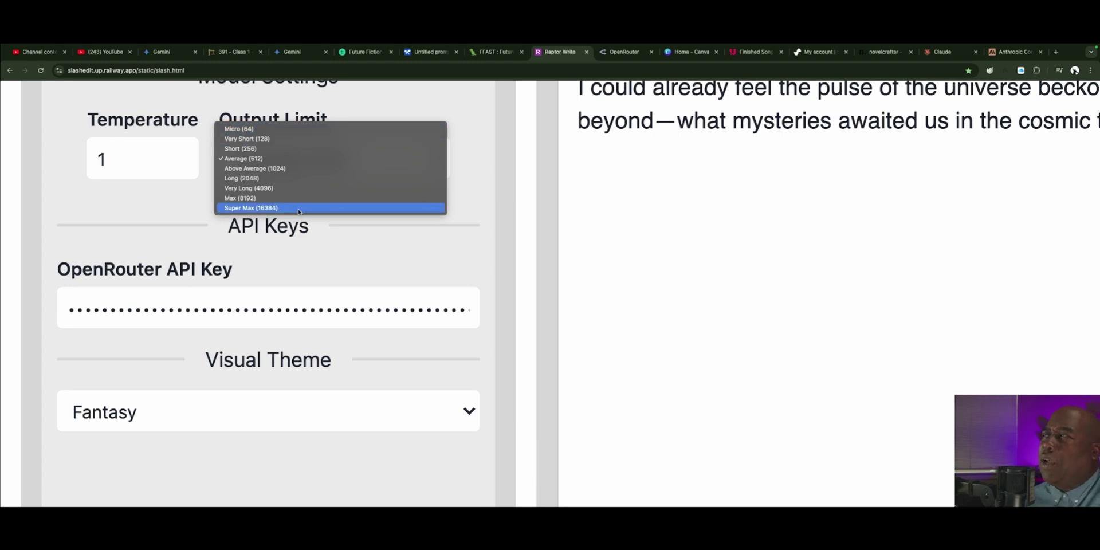
left_click(479, 194)
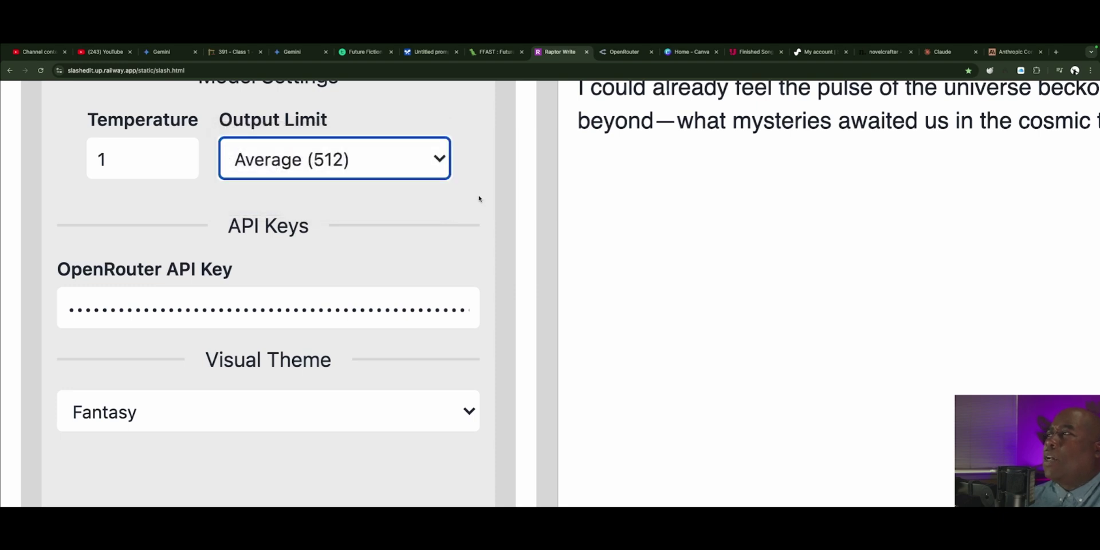
left_click(441, 163)
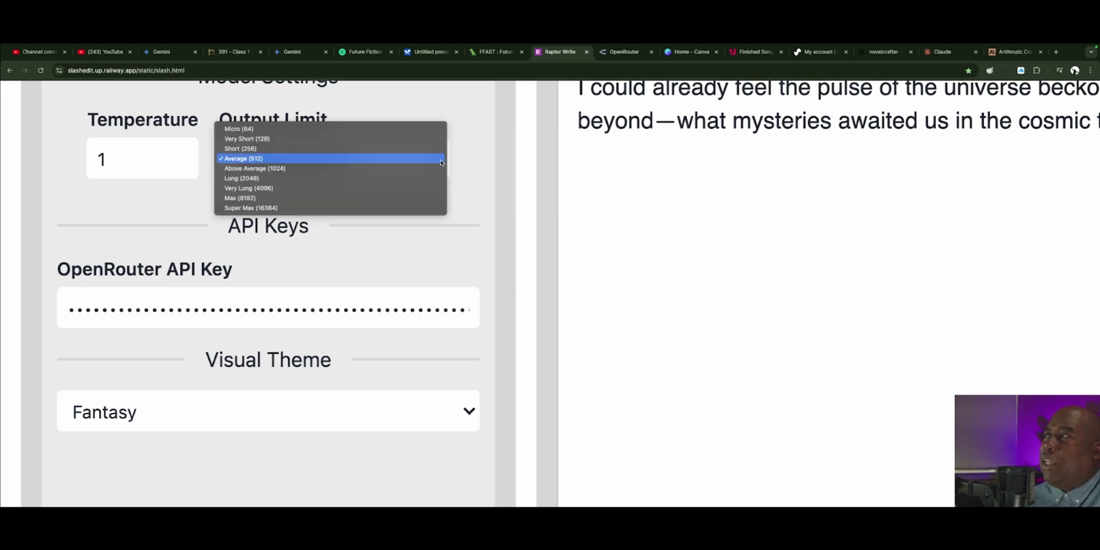
left_click(287, 180)
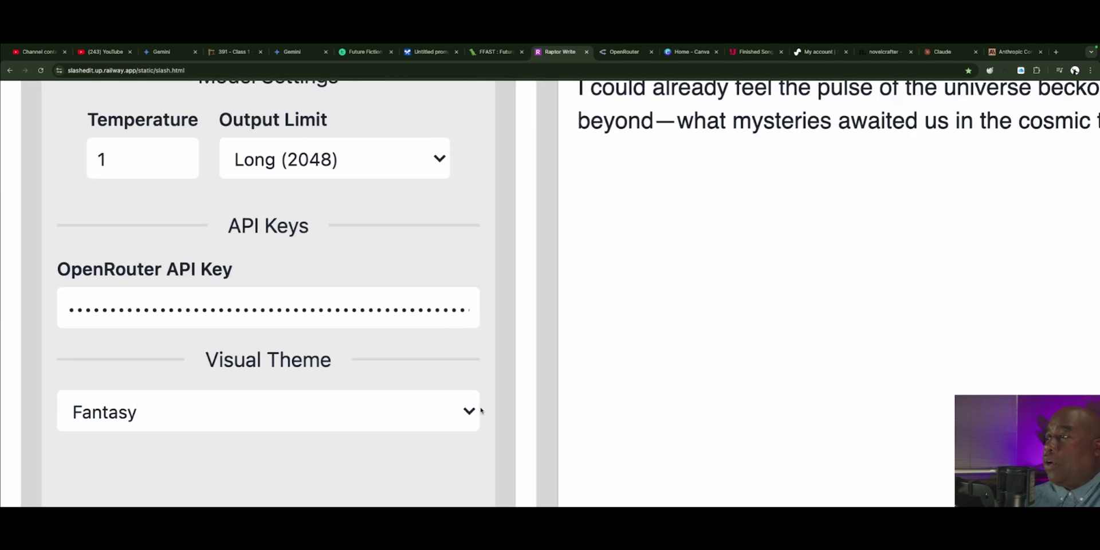
- Preview the Dark, Light and Emerald visual themes and reset the page zoom
left_click(480, 410)
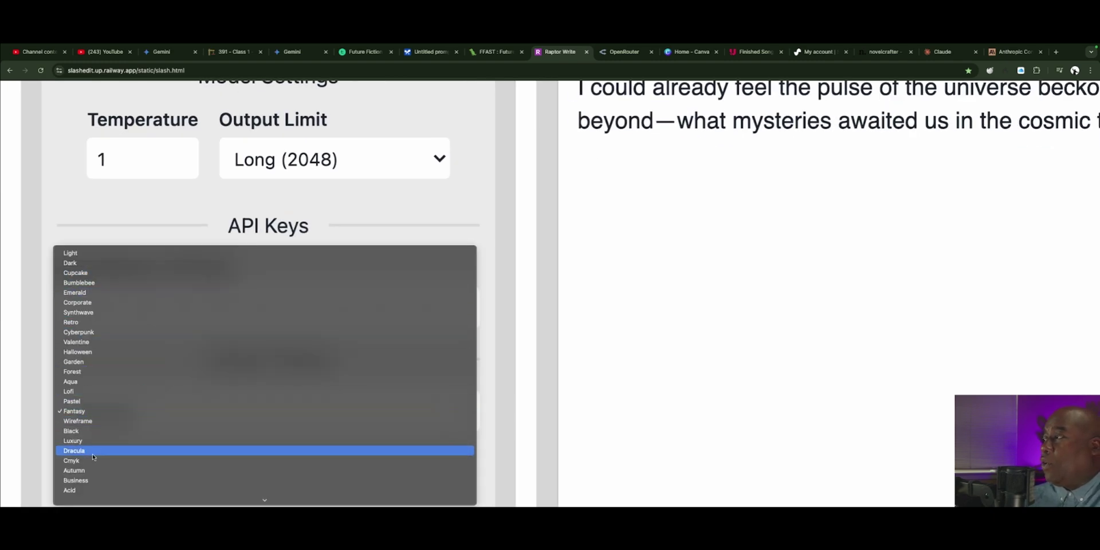
left_click(85, 261)
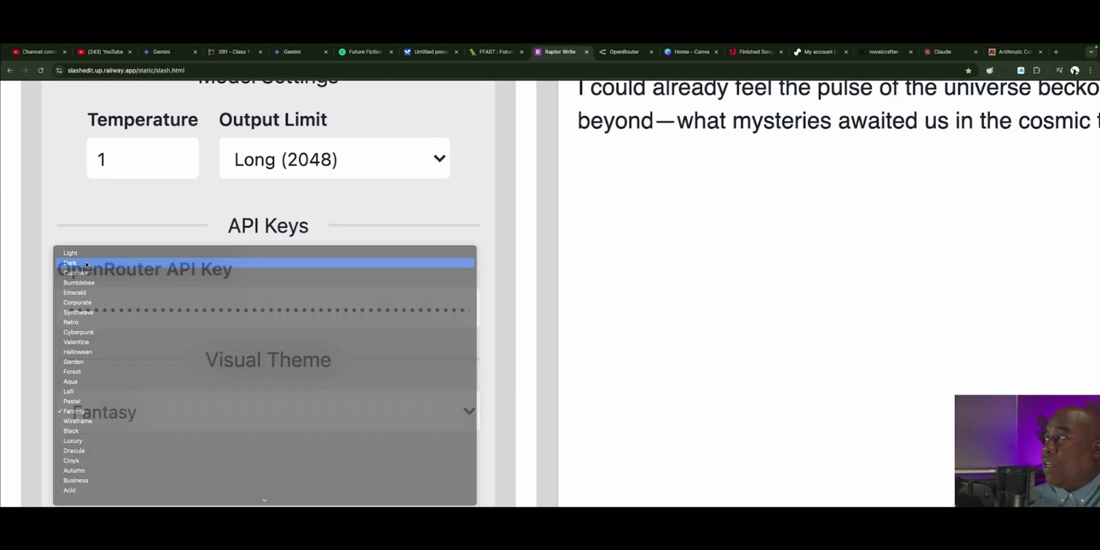
left_click(147, 410)
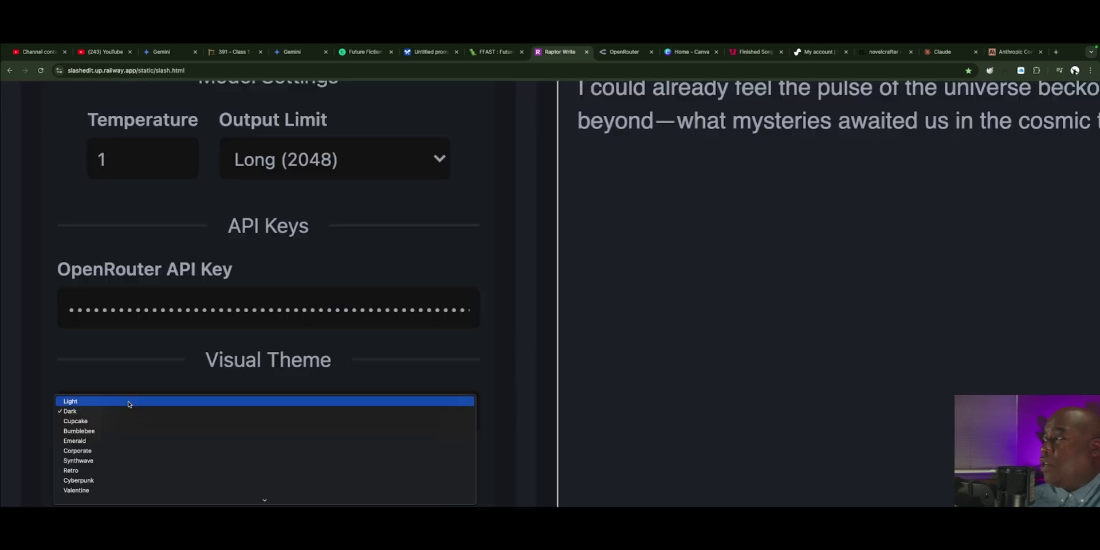
left_click(128, 401)
left_click(463, 423)
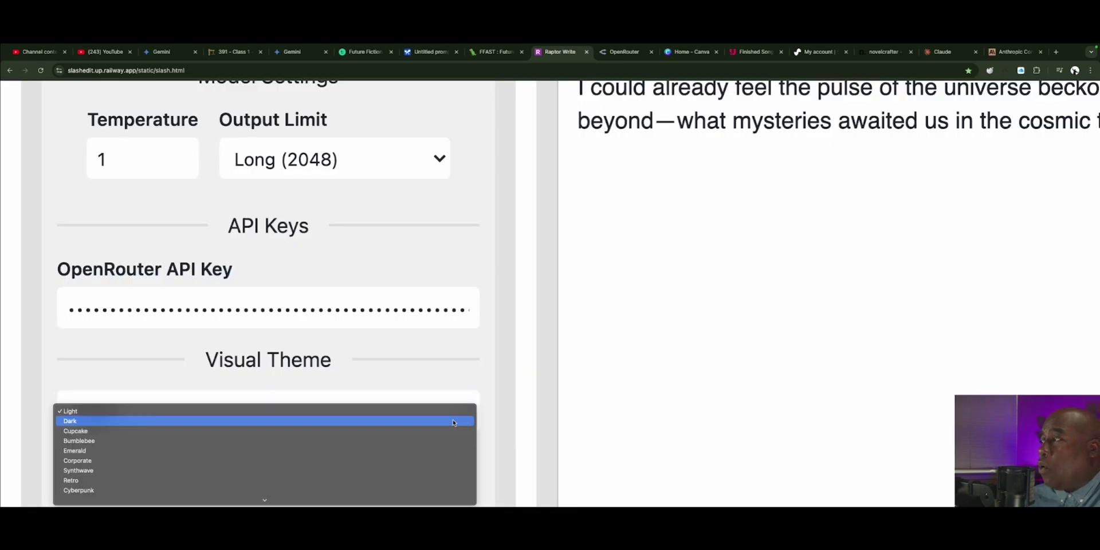
left_click(70, 453)
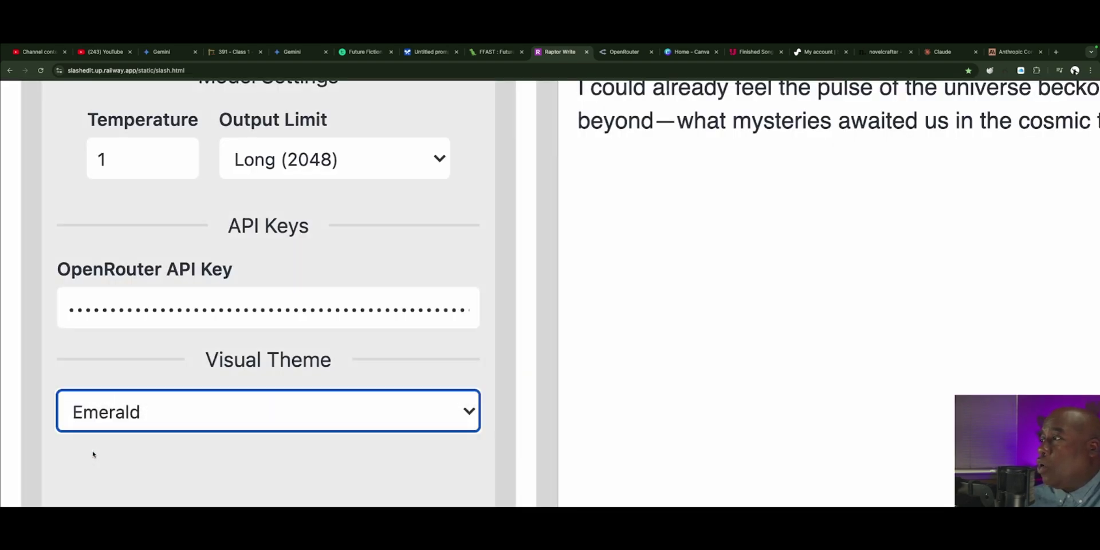
key("ctrl+0")
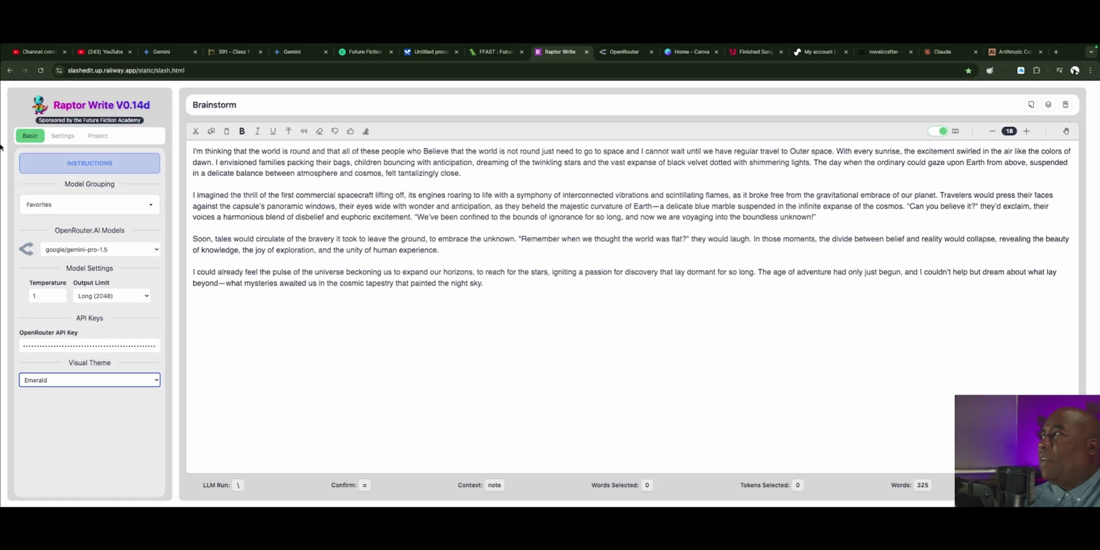
- Preview Corporate and Garden themes, settle on Light, and bring up the Settings tab
left_click(146, 380)
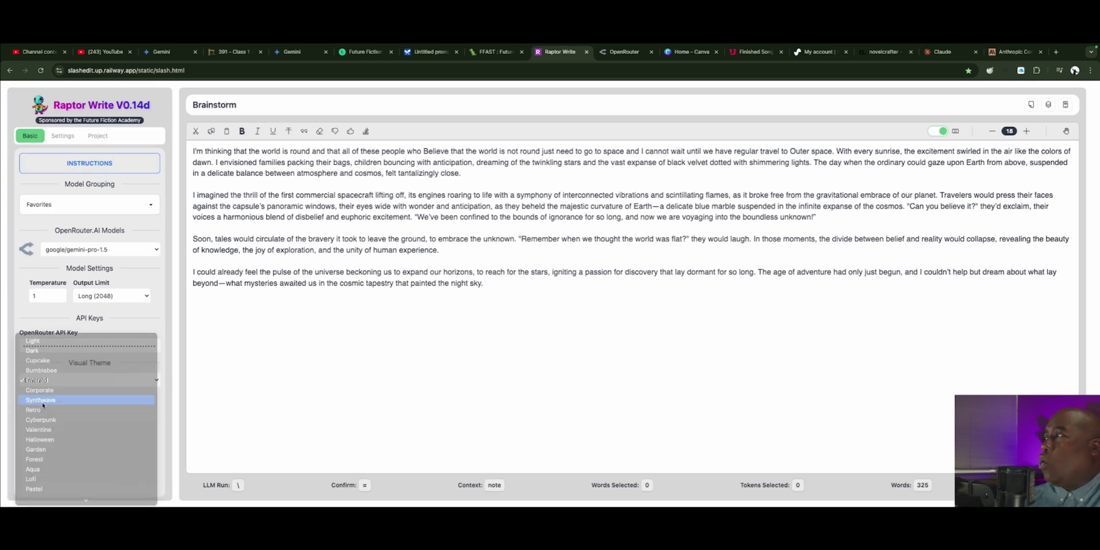
left_click(52, 424)
left_click(146, 383)
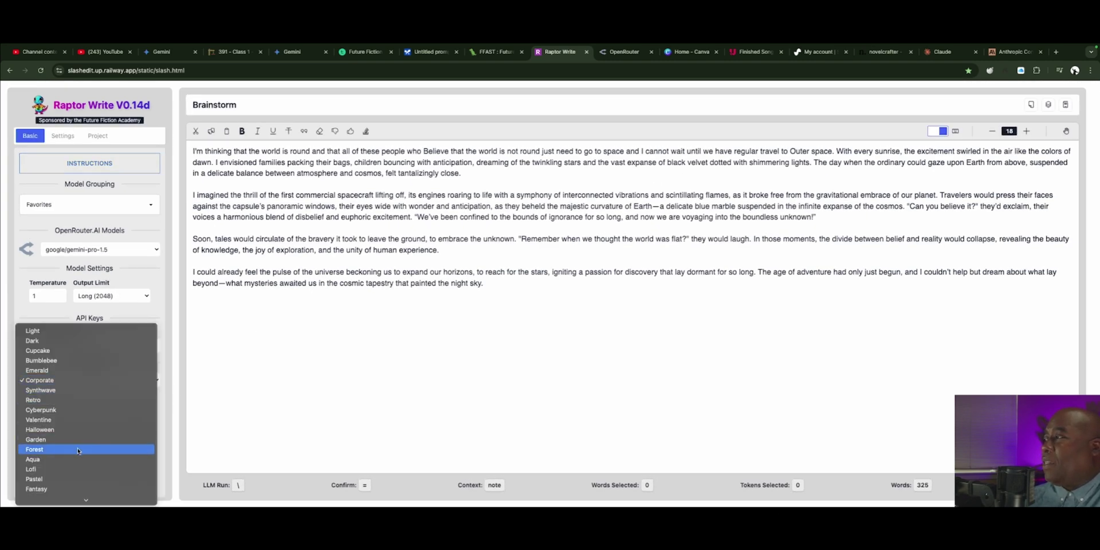
left_click(62, 449)
left_click(152, 380)
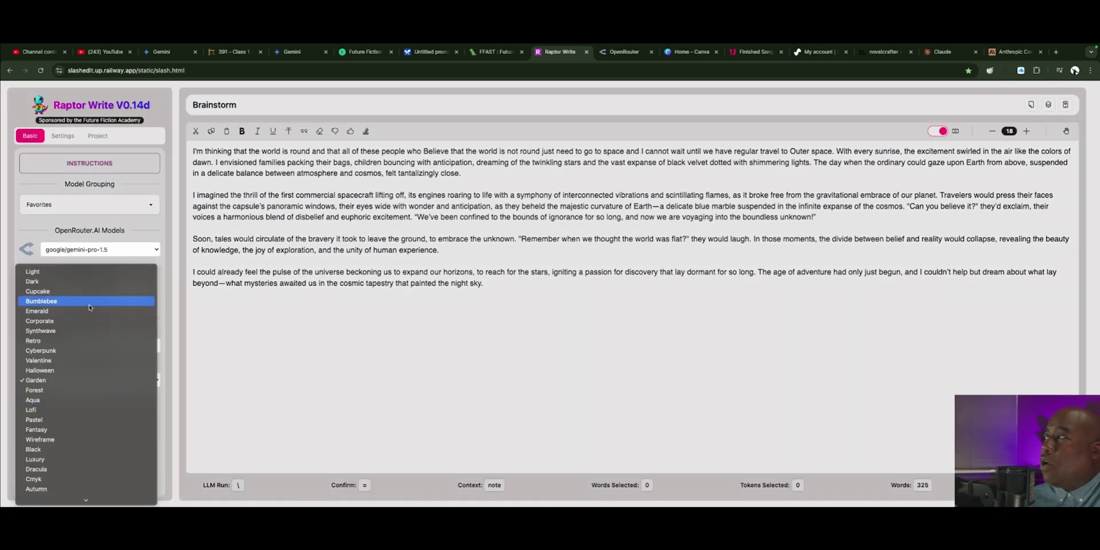
left_click(71, 275)
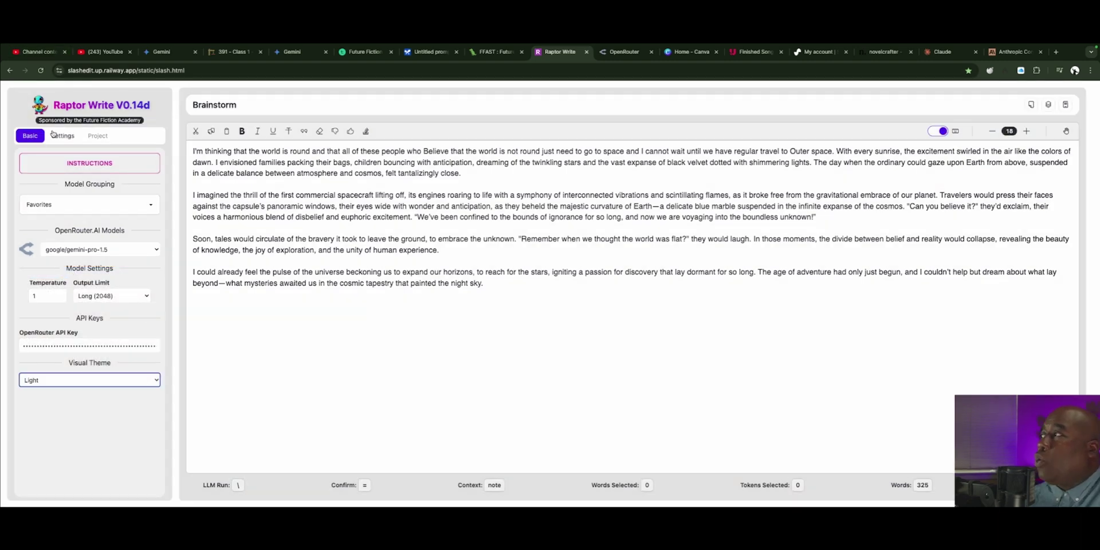
left_click(62, 136)
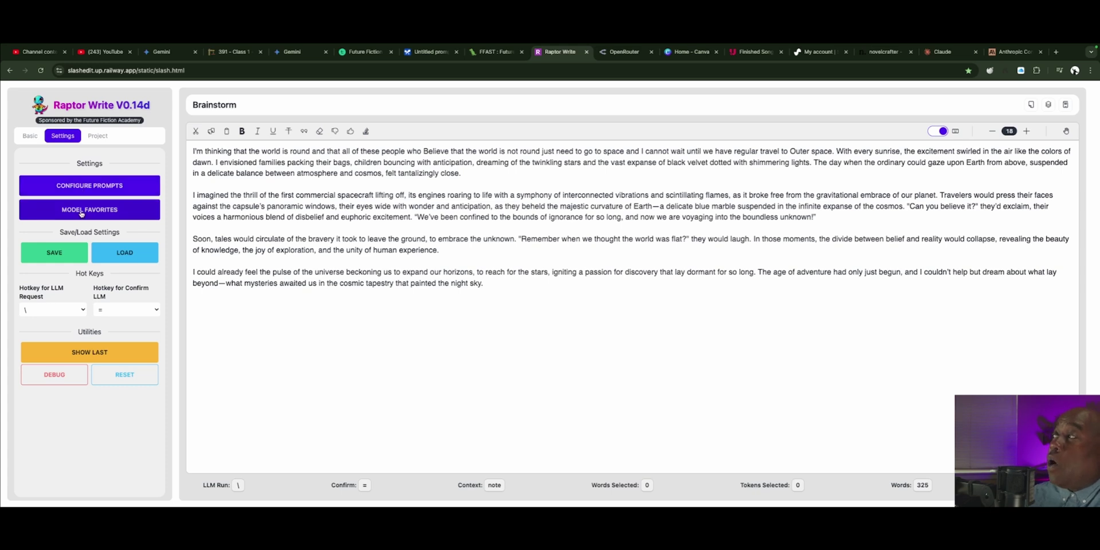
- Open the Configure Prompts dialog from Settings
left_click(75, 187)
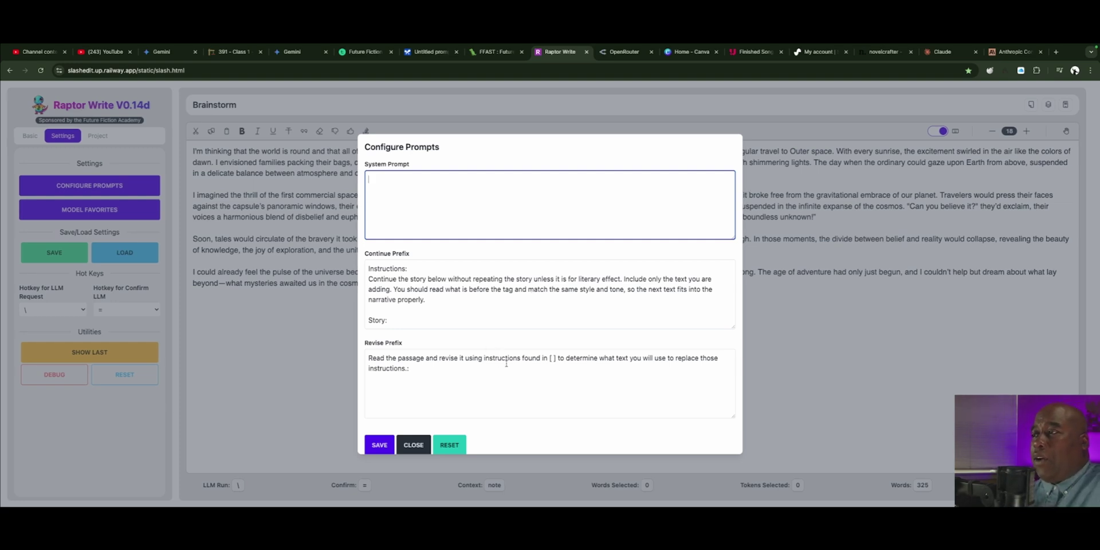
scroll(506, 364, "up", 5)
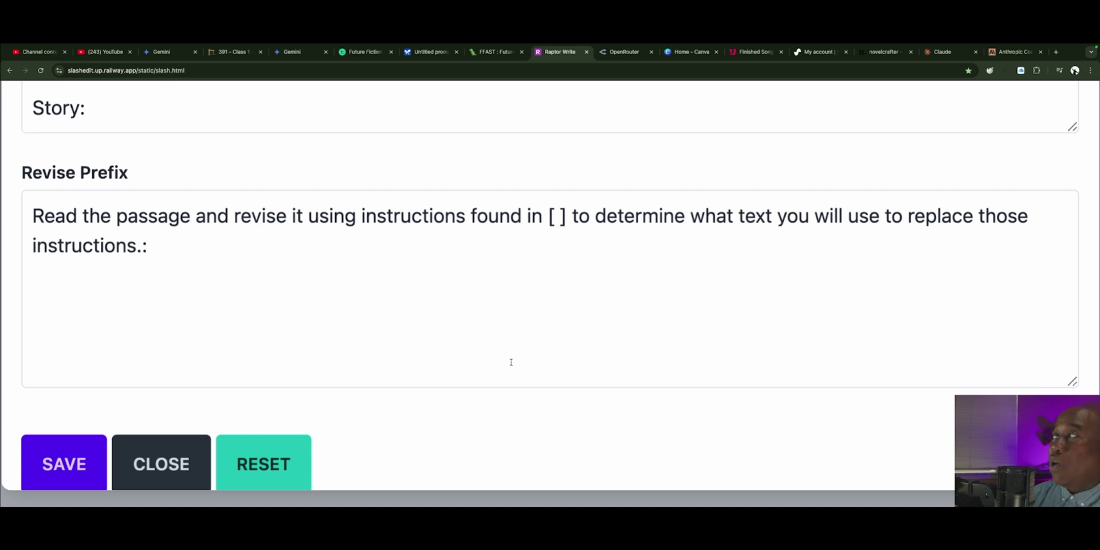
key("ctrl+0")
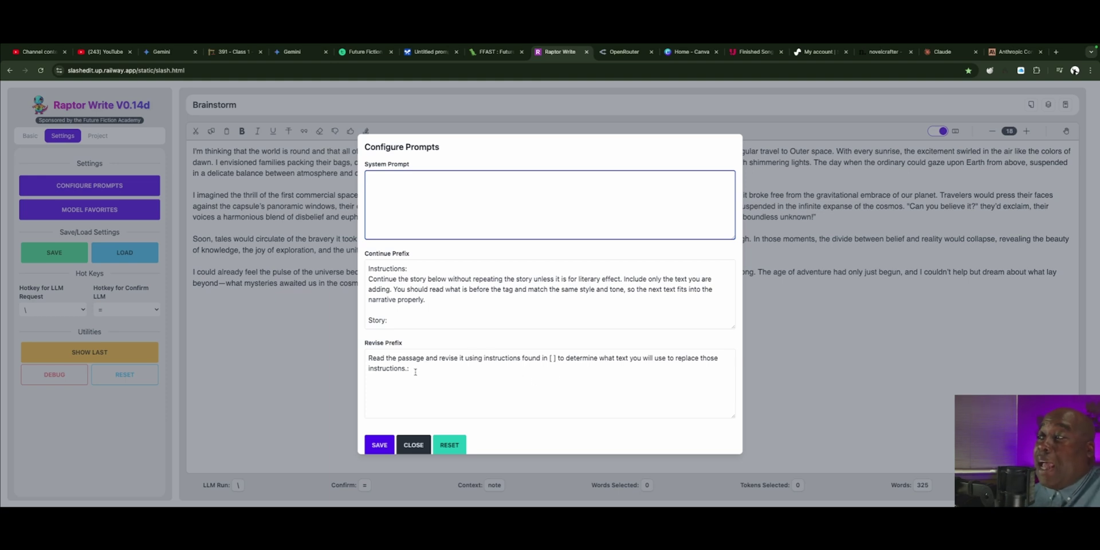
- Review the Revise Prefix and other prompt fields, then close Configure Prompts
left_click_drag(415, 372, 322, 346)
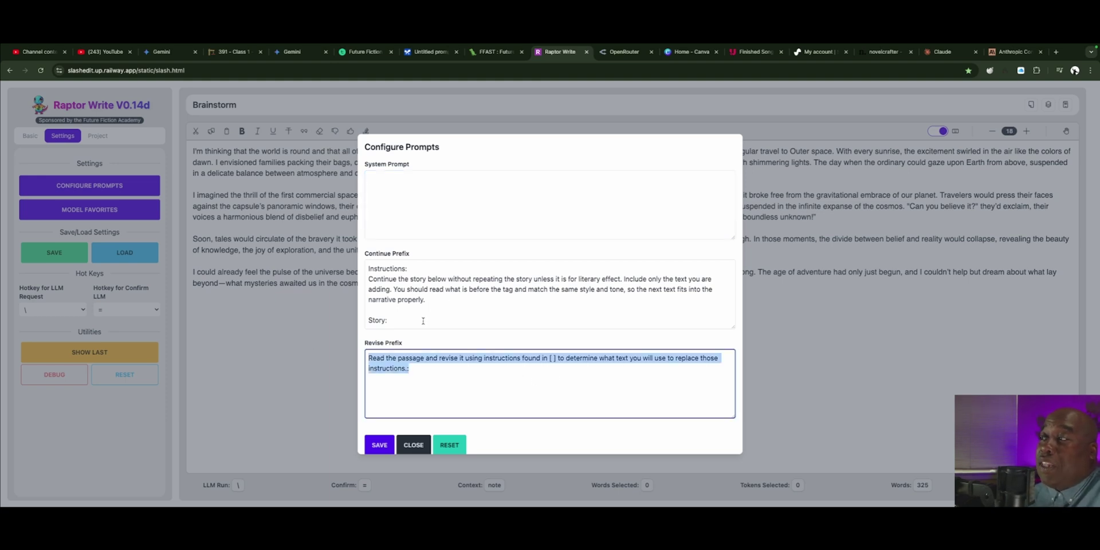
scroll(422, 314, "down", 1)
scroll(420, 315, "up", 1)
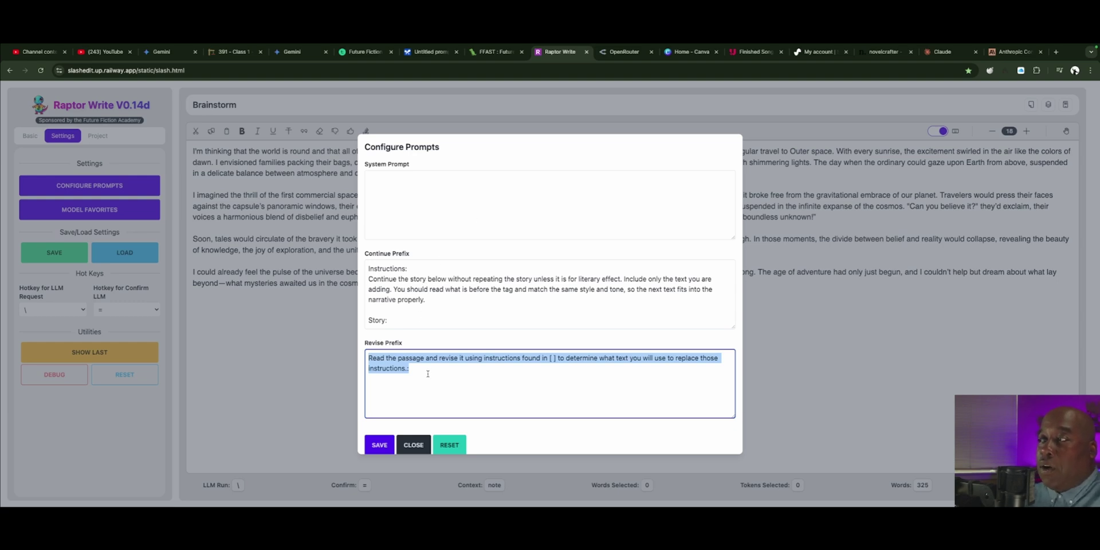
left_click(421, 442)
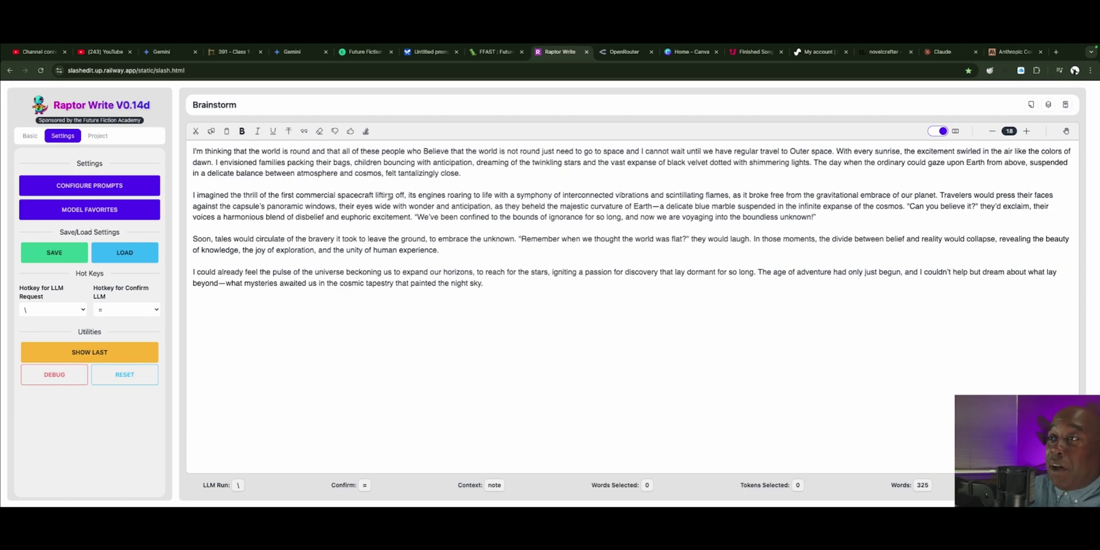
- In Model Favorites, tick meta-llama/llama-3.1-405b as a favourite model
scroll(86, 213, "up", 5)
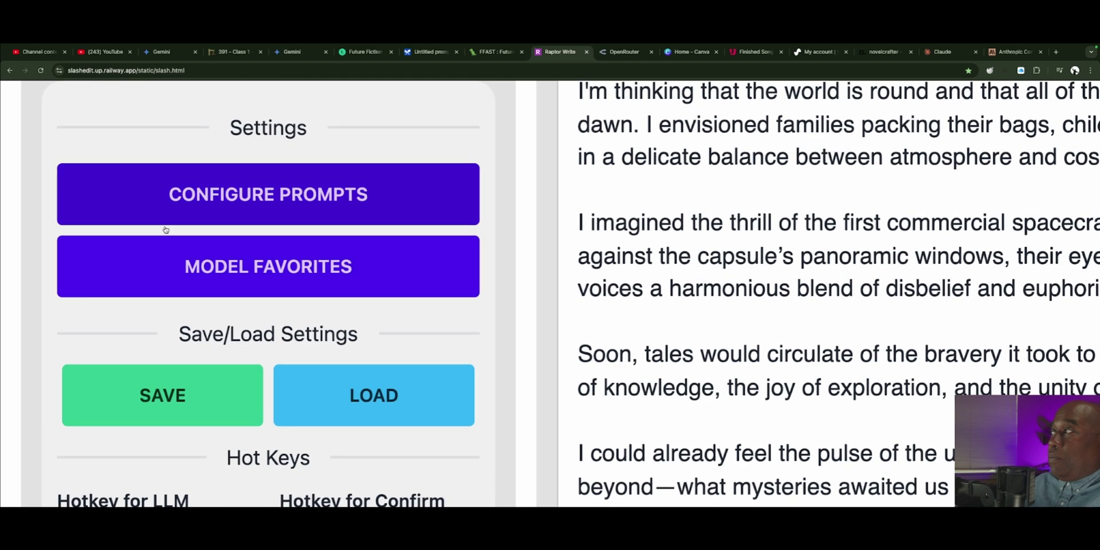
left_click(252, 270)
scroll(253, 270, "down", 5)
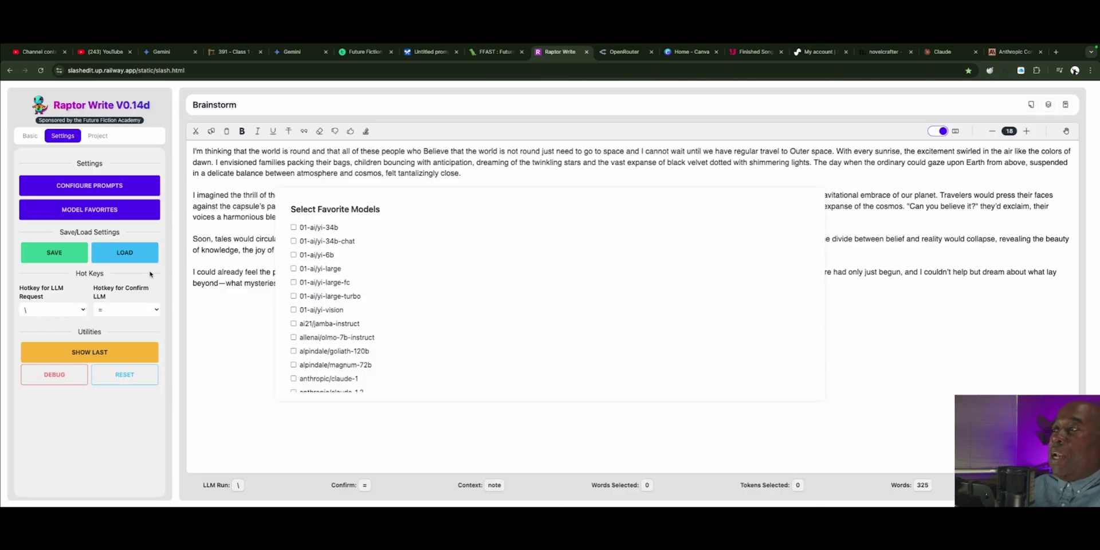
scroll(309, 275, "down", 10)
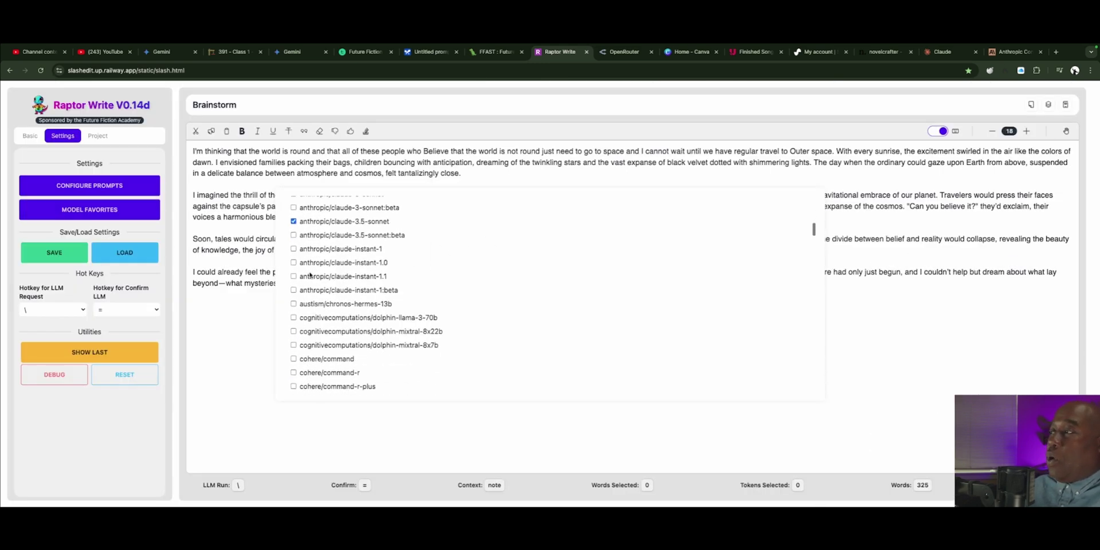
scroll(310, 275, "down", 15)
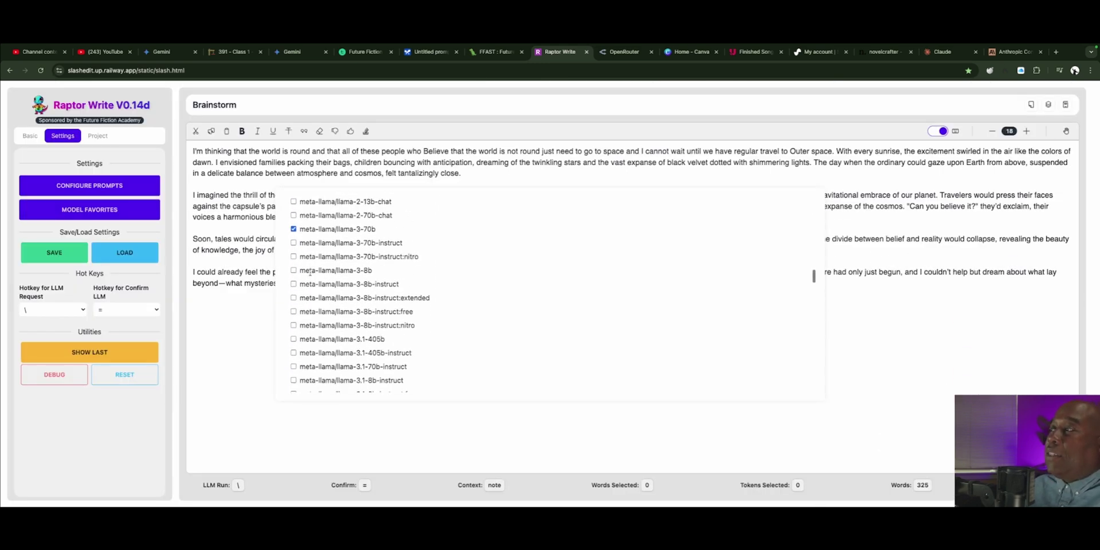
scroll(310, 272, "down", 1)
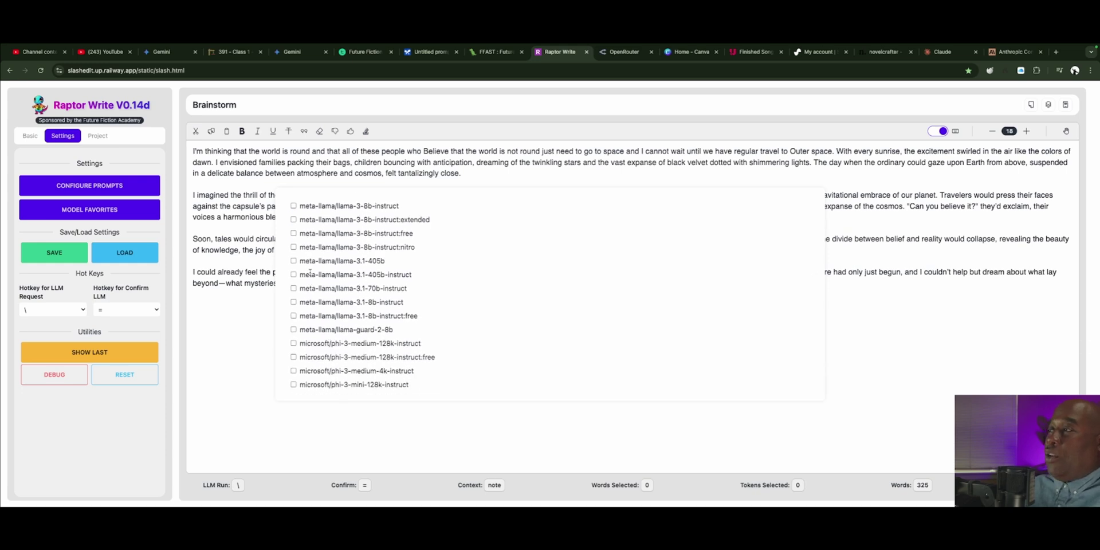
scroll(396, 273, "down", 1)
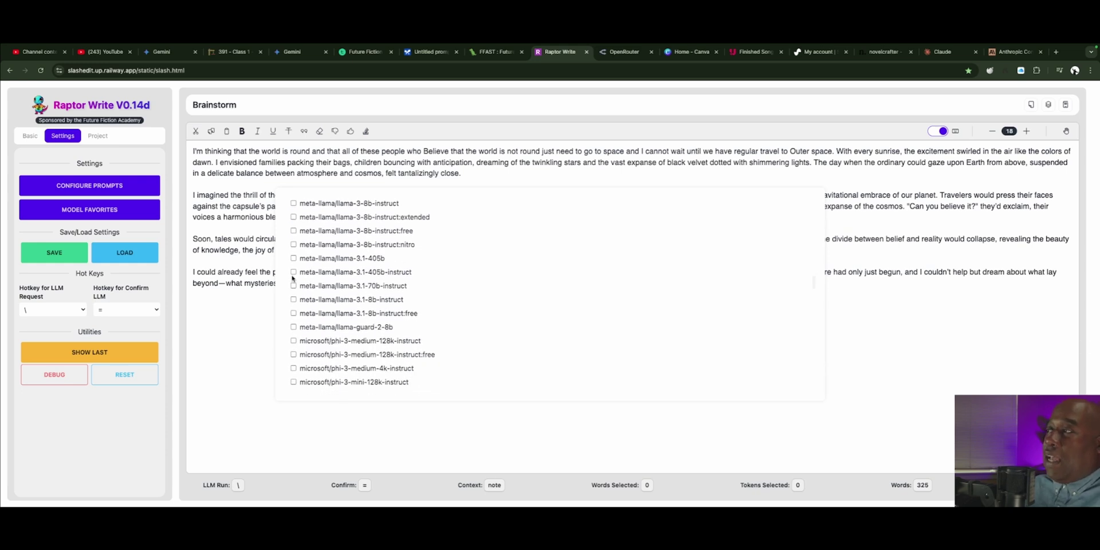
left_click(293, 259)
- Look through the rest of the favourites list, then close it by clicking the editor
scroll(291, 276, "down", 1)
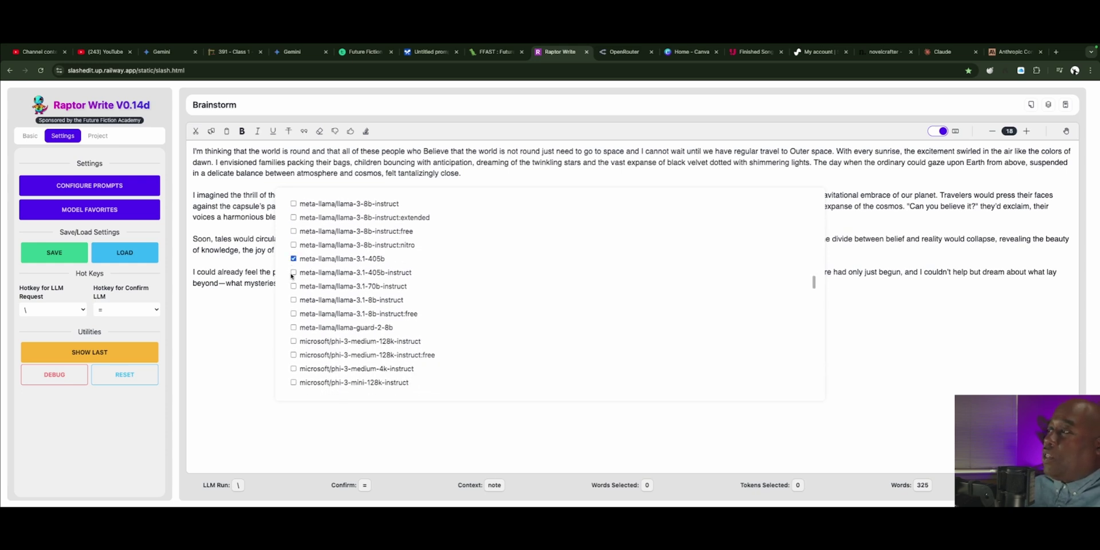
scroll(292, 289, "down", 3)
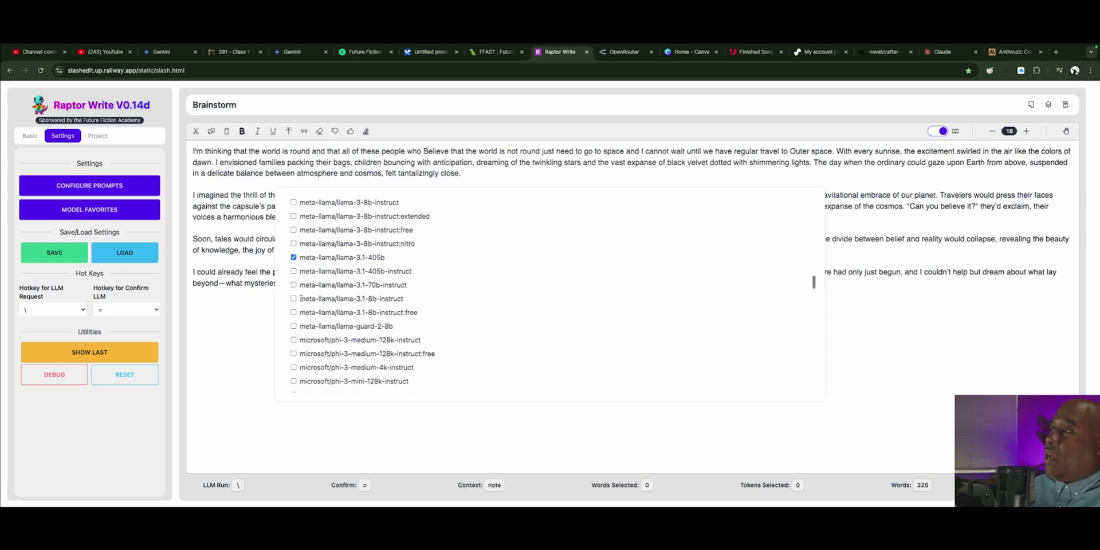
scroll(298, 289, "down", 3)
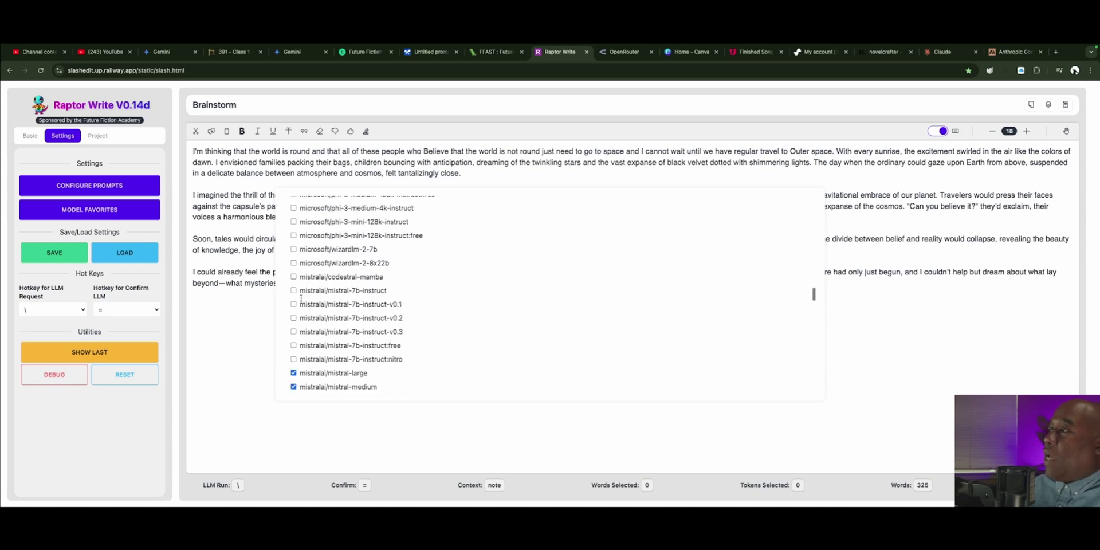
scroll(292, 252, "up", 3)
scroll(367, 286, "down", 5)
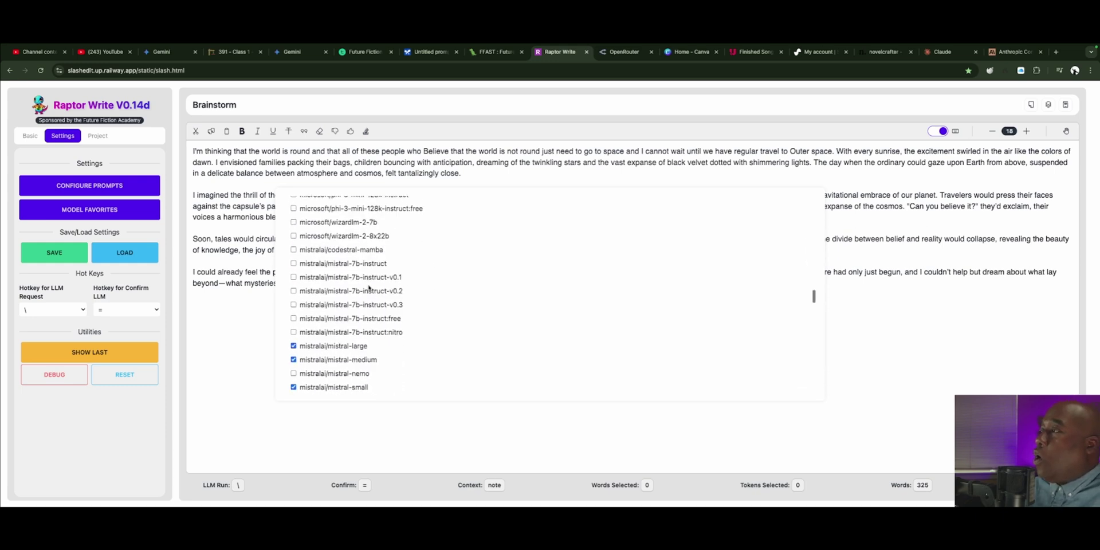
scroll(361, 292, "down", 1)
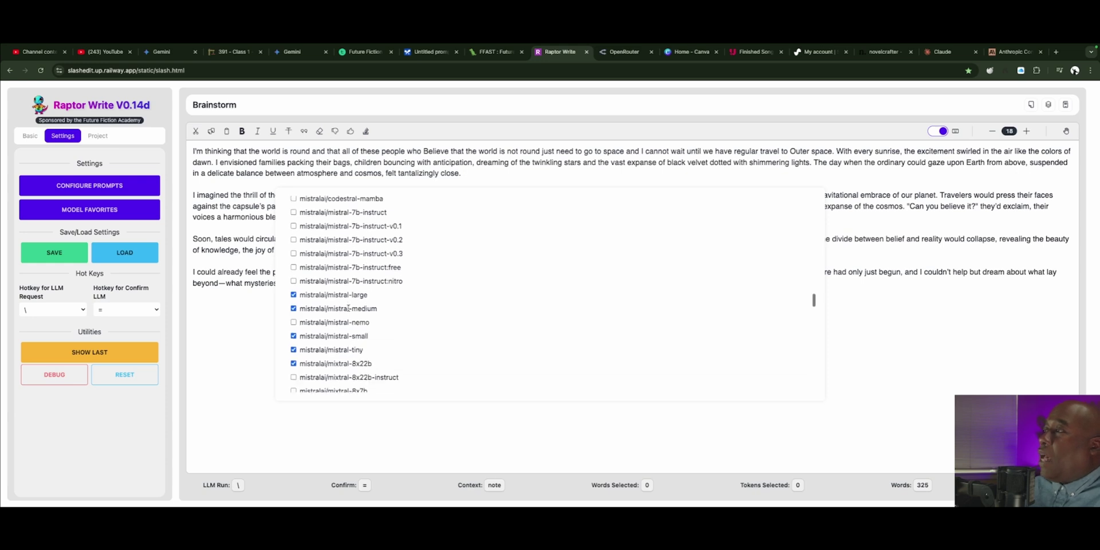
scroll(356, 301, "up", 2)
scroll(348, 308, "down", 2)
scroll(350, 292, "up", 2)
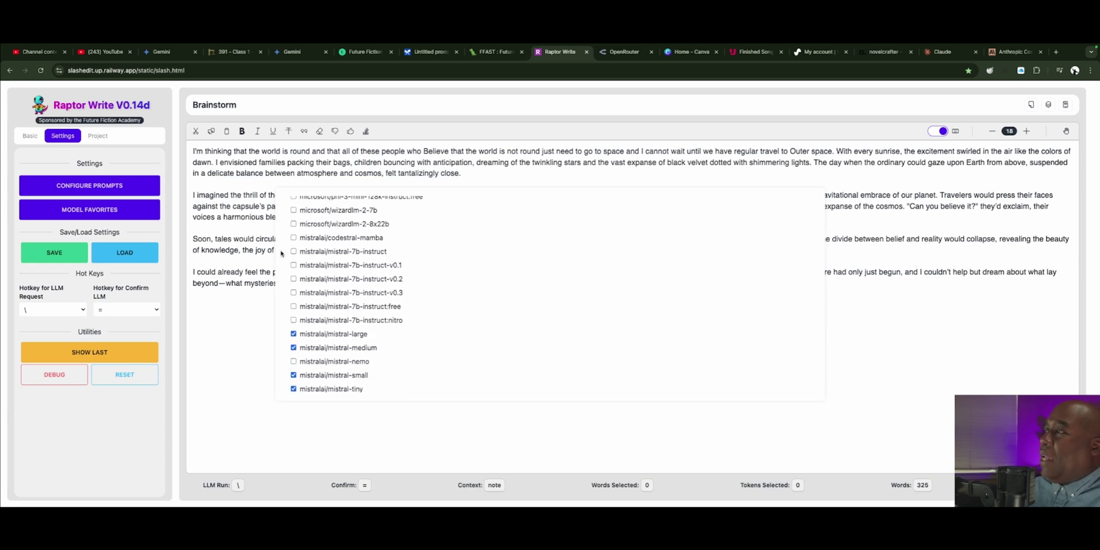
scroll(343, 261, "down", 4)
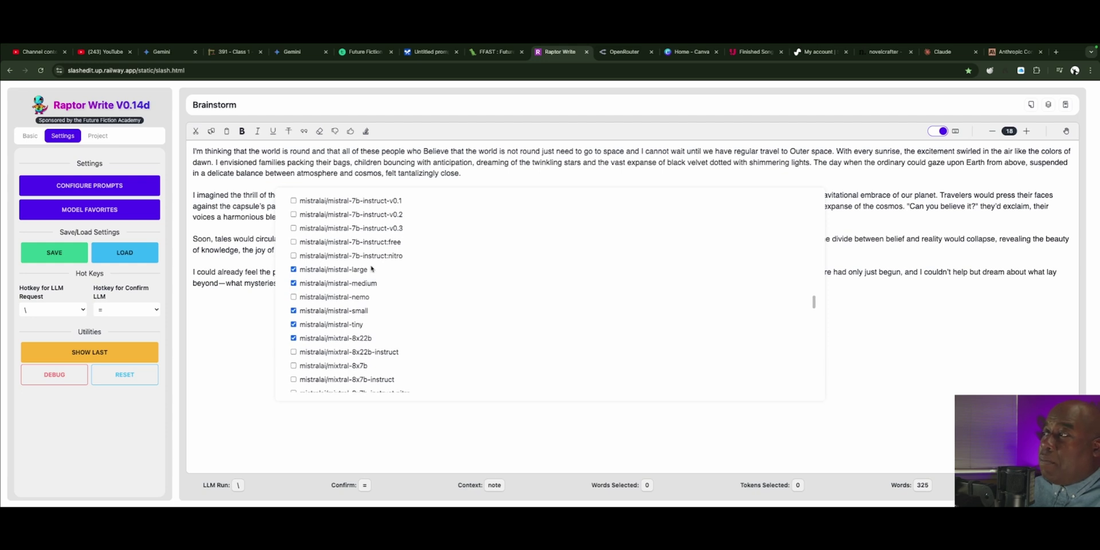
scroll(597, 346, "down", 2)
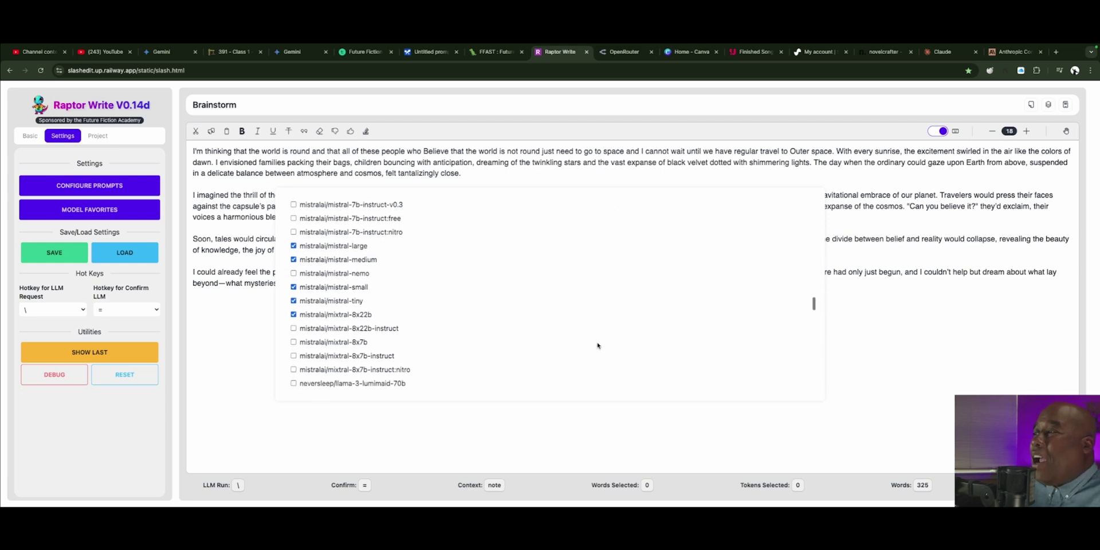
scroll(590, 306, "up", 20)
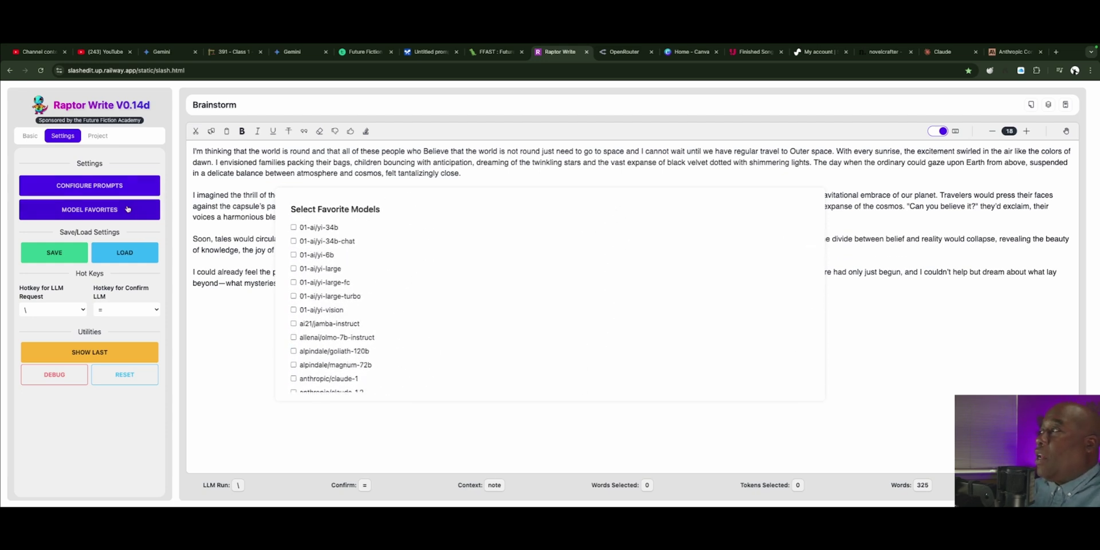
left_click(60, 257)
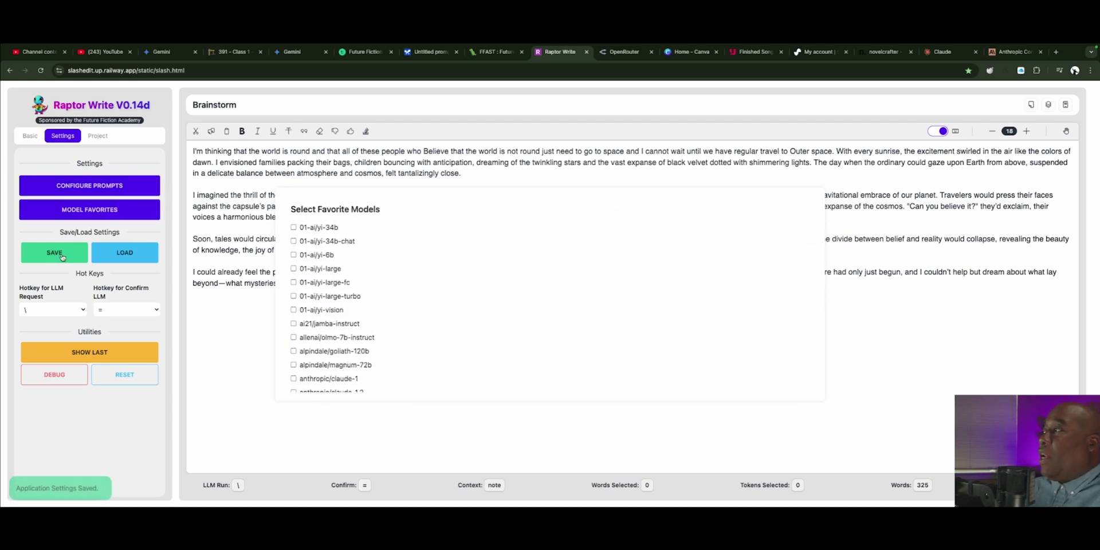
left_click(612, 152)
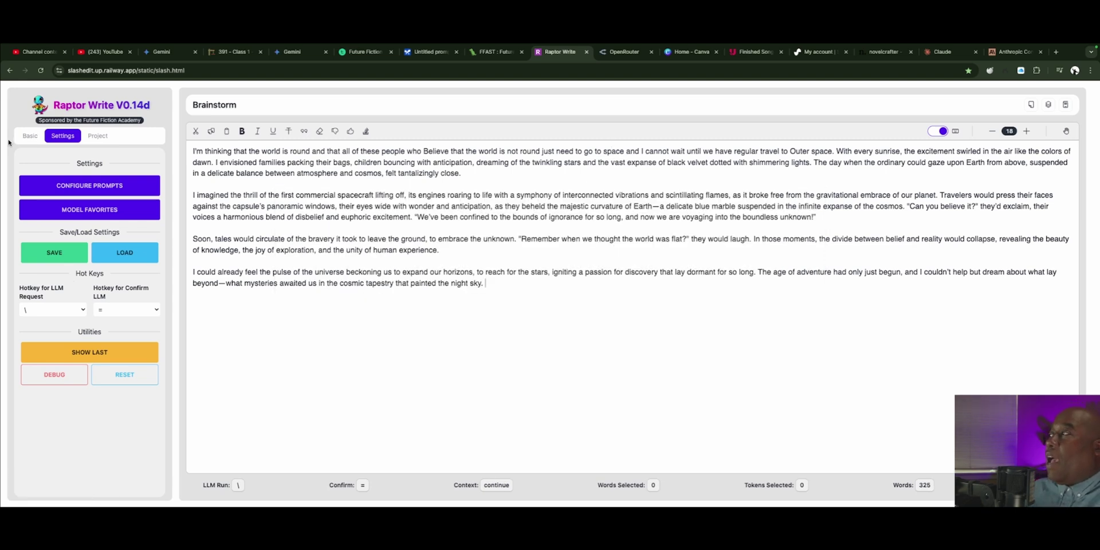
left_click(30, 136)
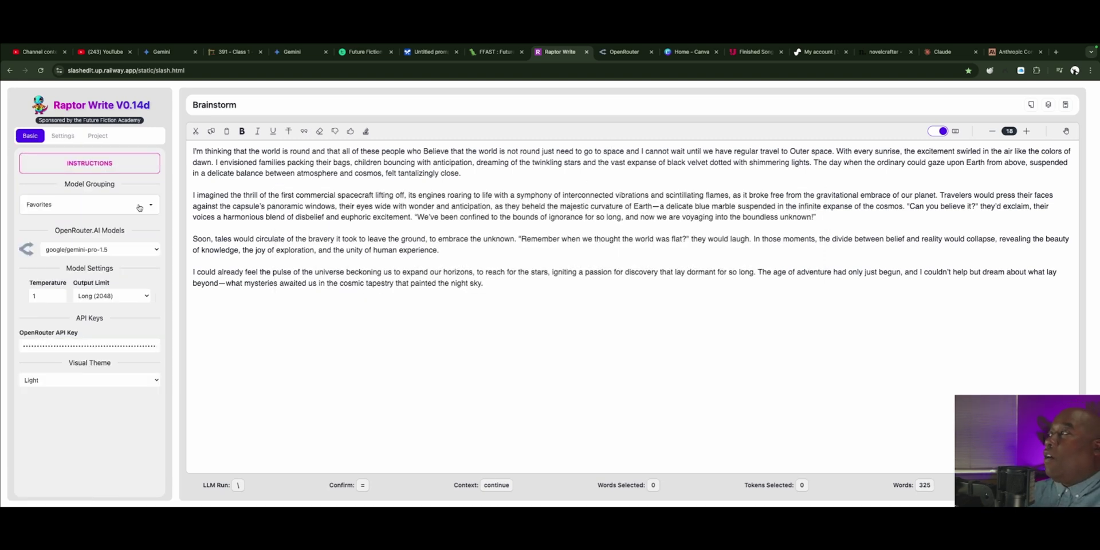
left_click(139, 252)
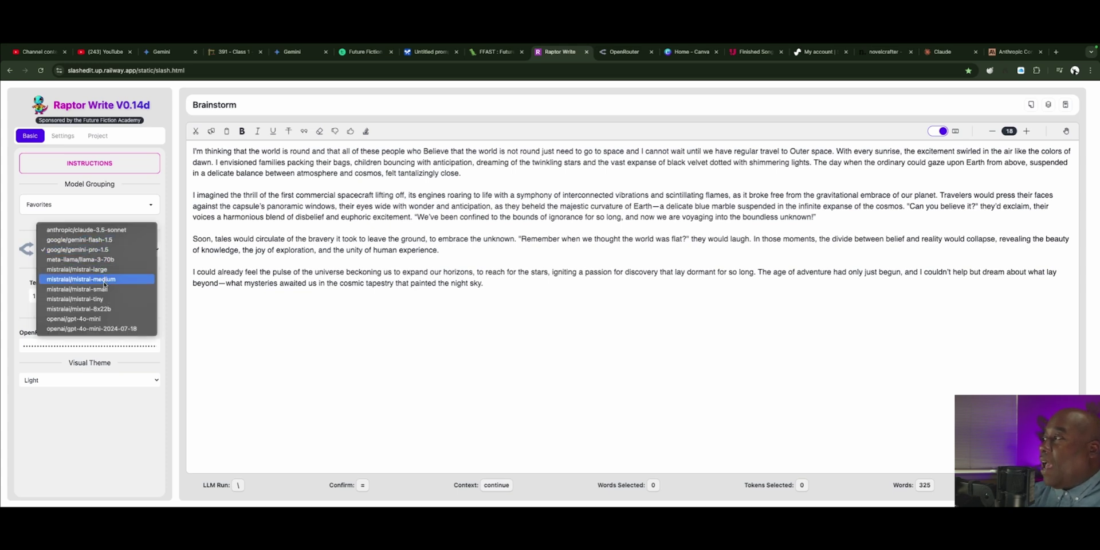
left_click(113, 230)
left_click(63, 137)
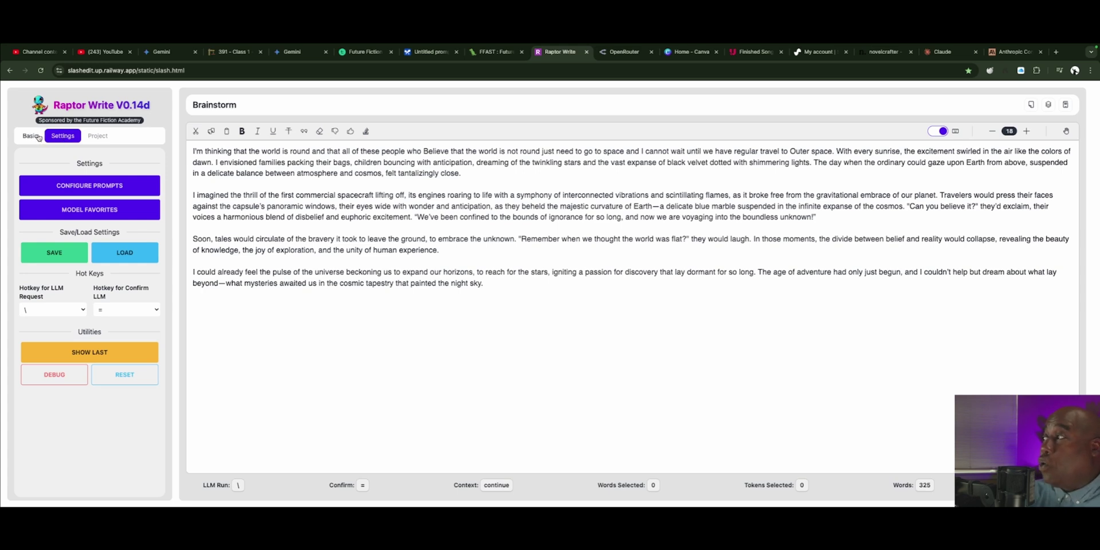
- Save the app settings, keeping \ as the LLM request hotkey and = as confirm
left_click(63, 255)
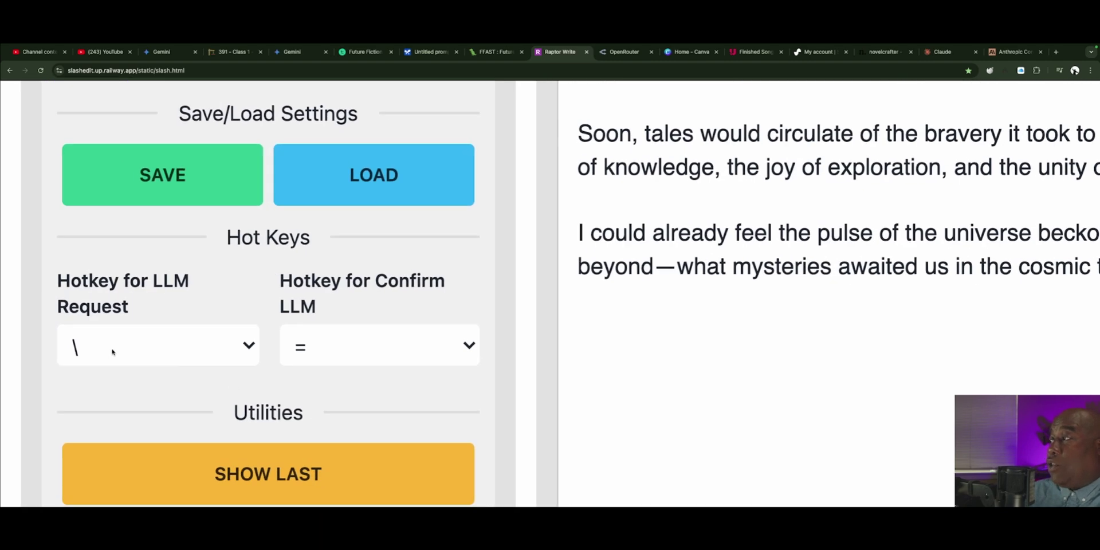
left_click(250, 347)
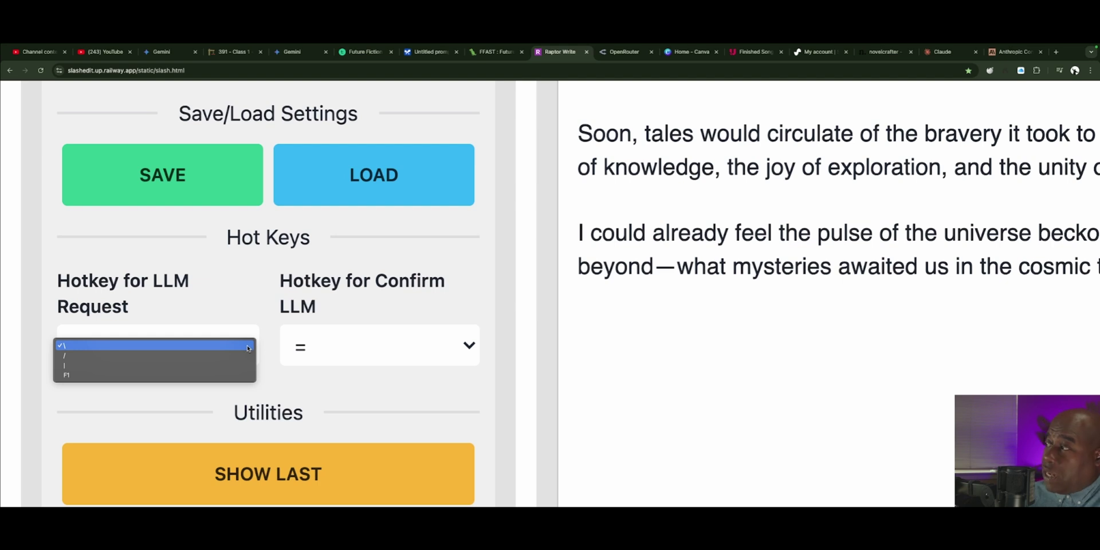
left_click(247, 345)
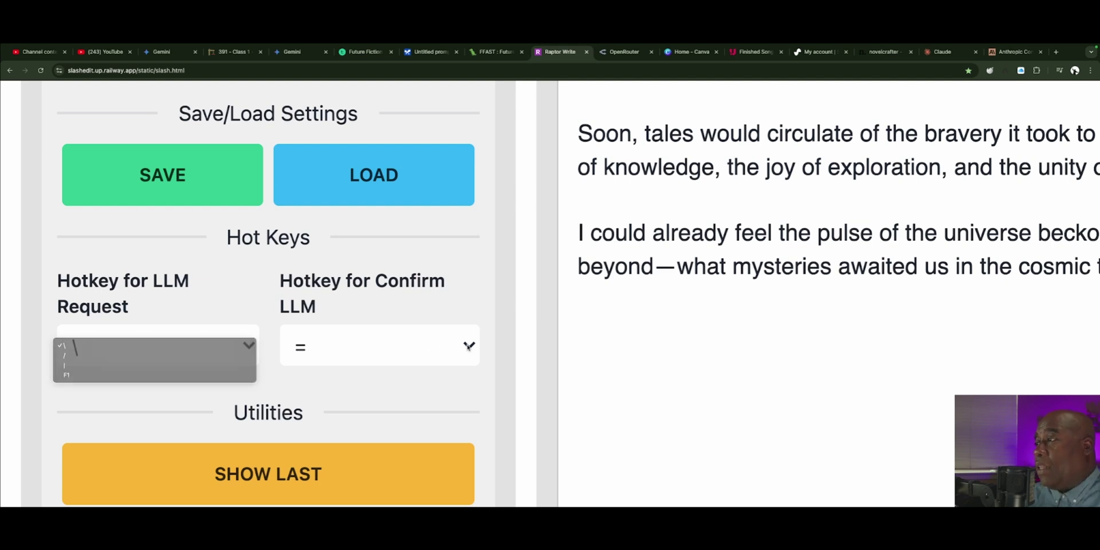
left_click(468, 346)
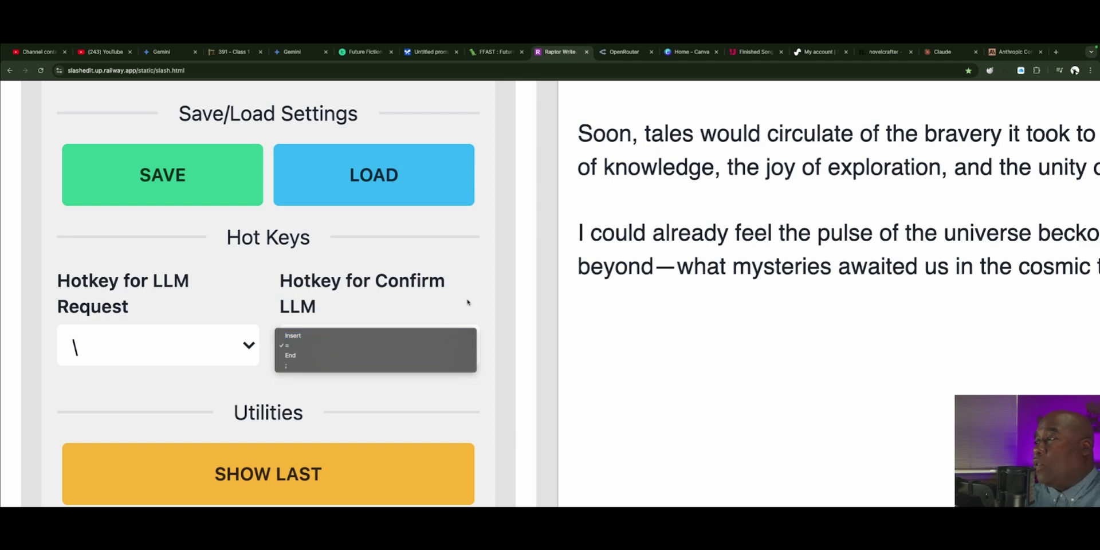
left_click(347, 346)
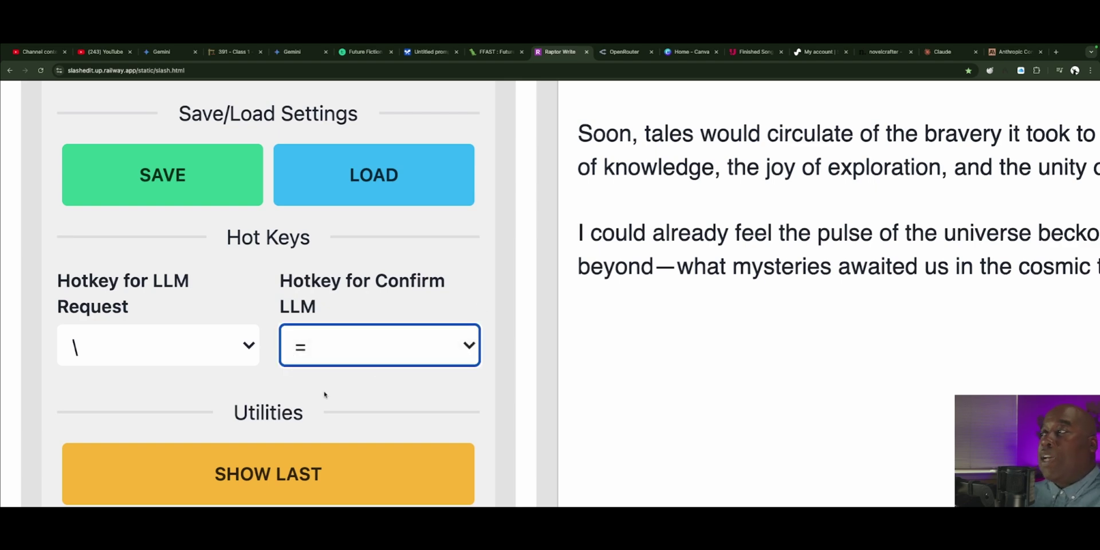
key("ctrl+0")
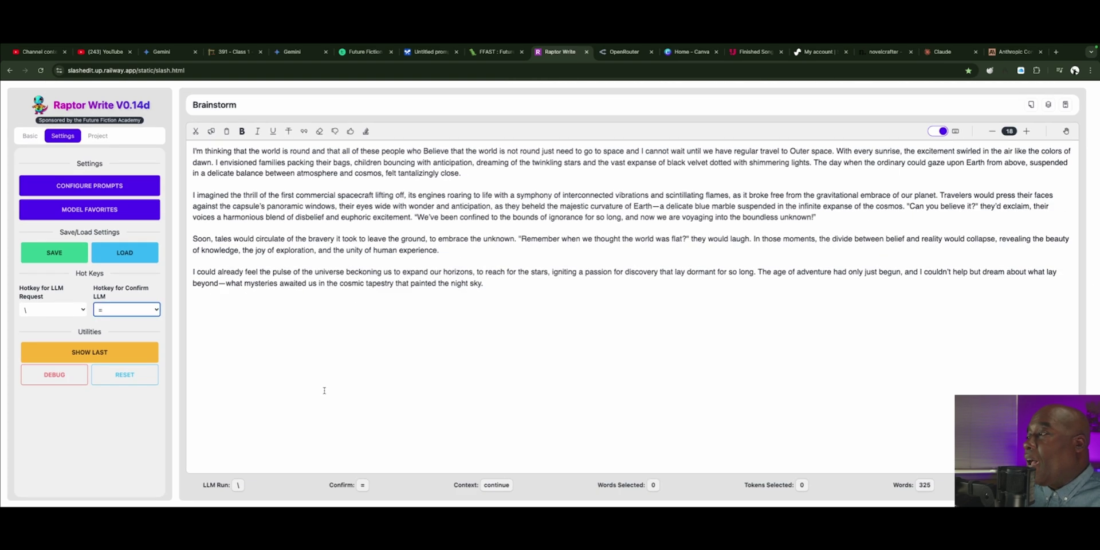
left_click(93, 353)
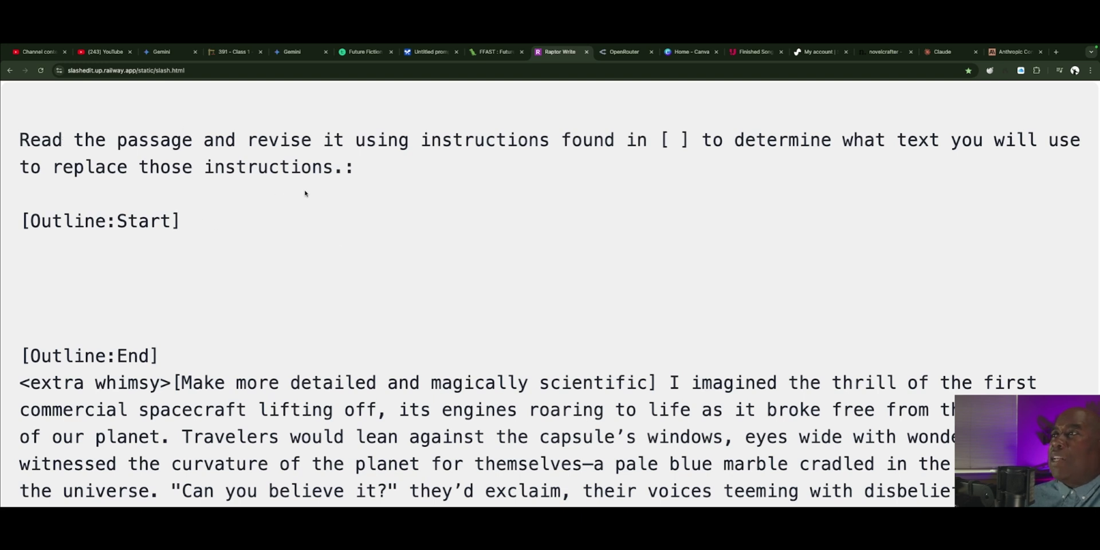
scroll(305, 193, "down", 1)
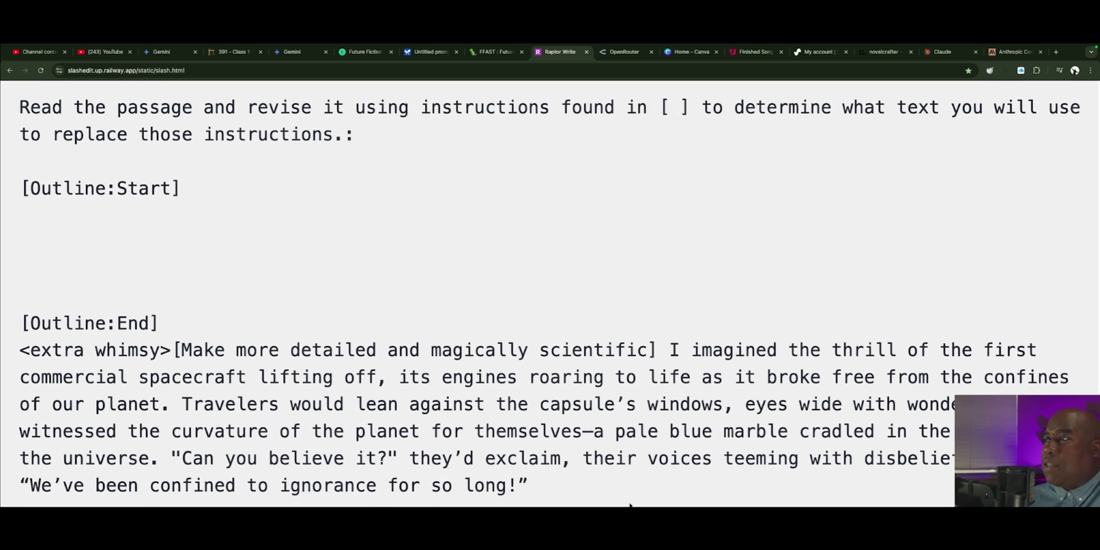
scroll(738, 404, "down", 7)
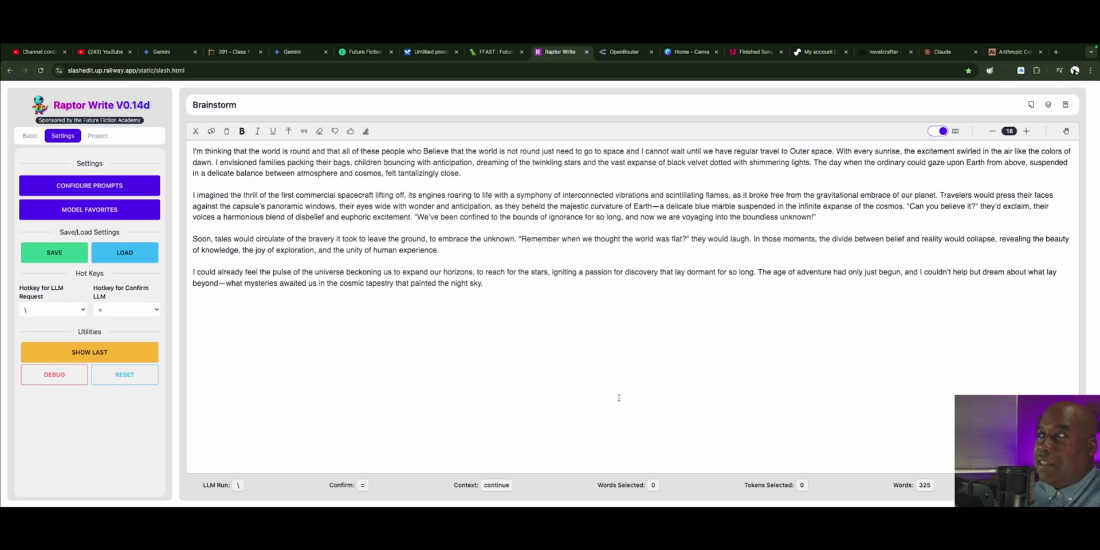
- Put the cursor after the last paragraph and show the August 11 project's files
left_click(335, 290)
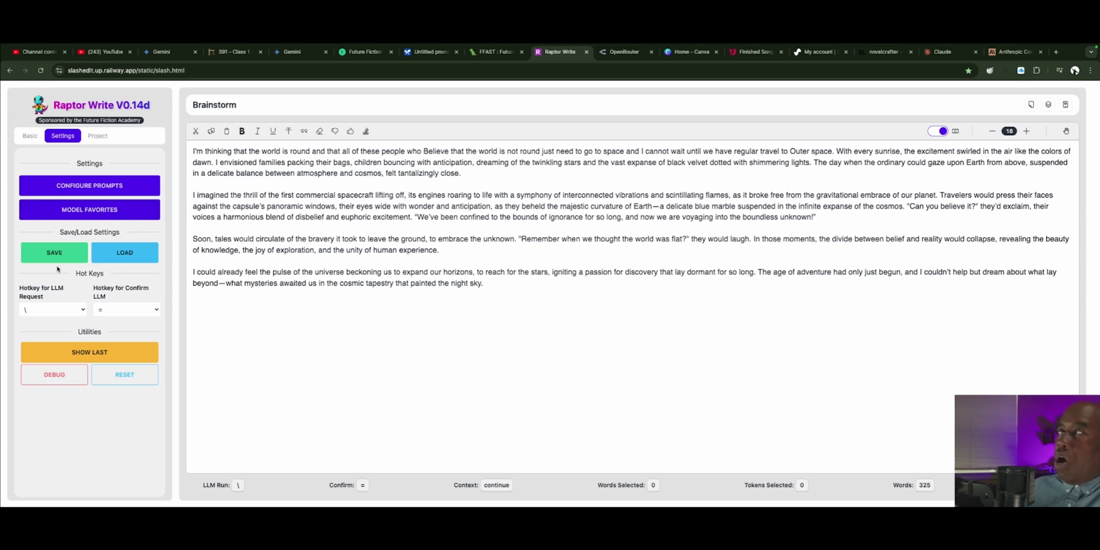
left_click(106, 140)
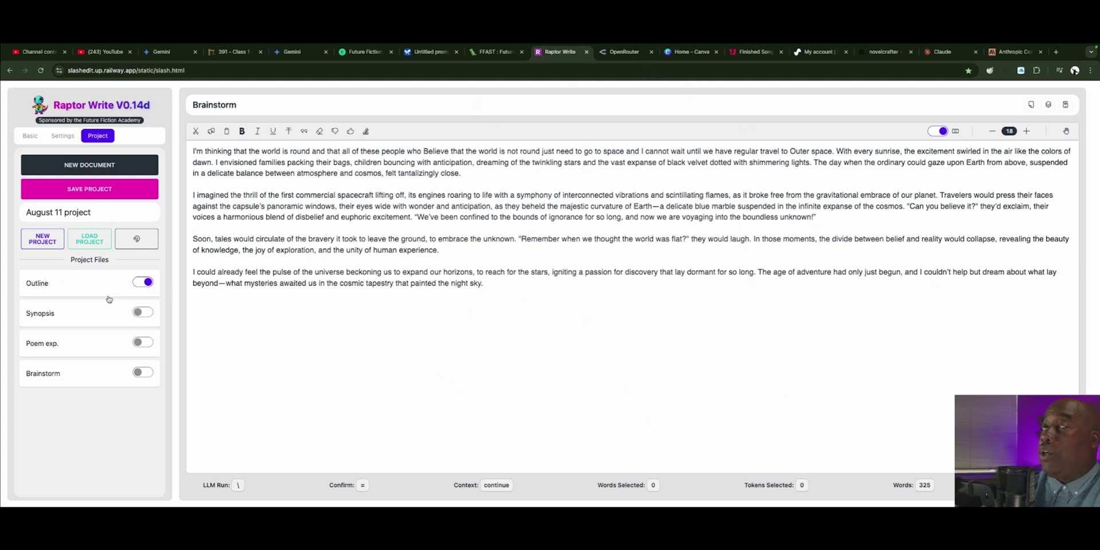
- Include Synopsis and Poem exp., then exclude Outline, Synopsis and Poem exp. from prompts
left_click(143, 312)
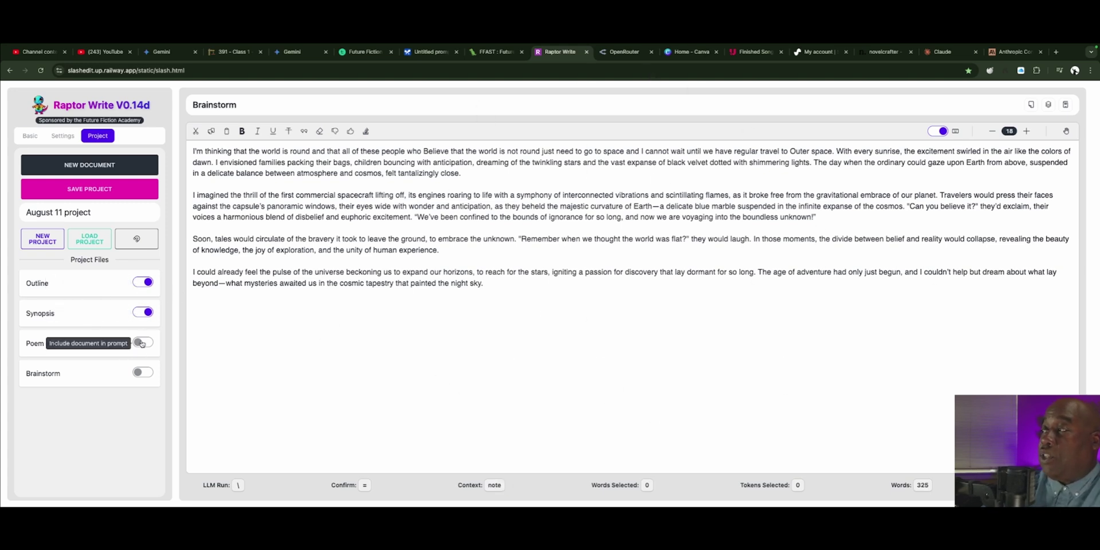
left_click(142, 343)
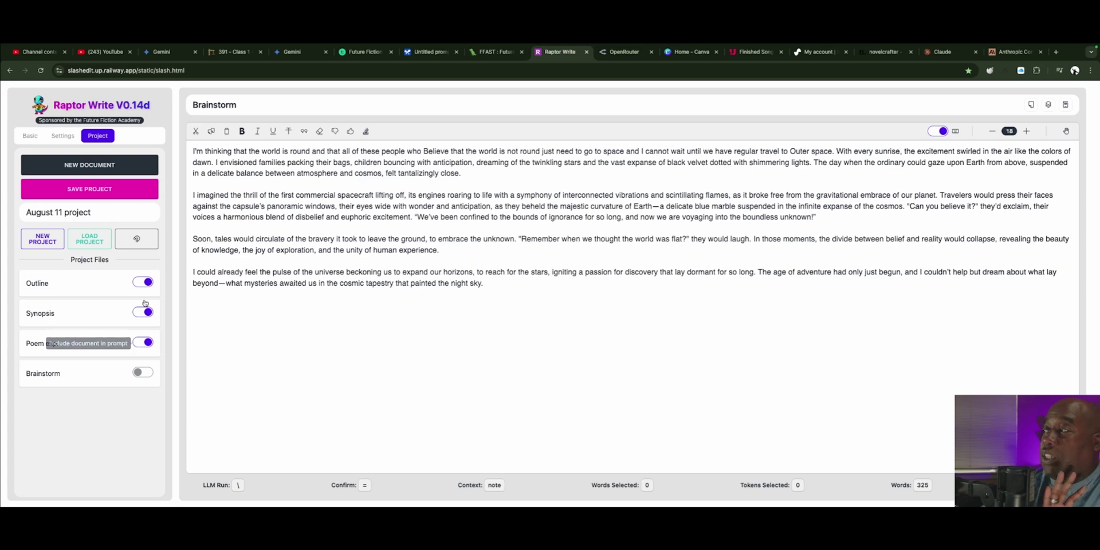
left_click(142, 282)
left_click(144, 312)
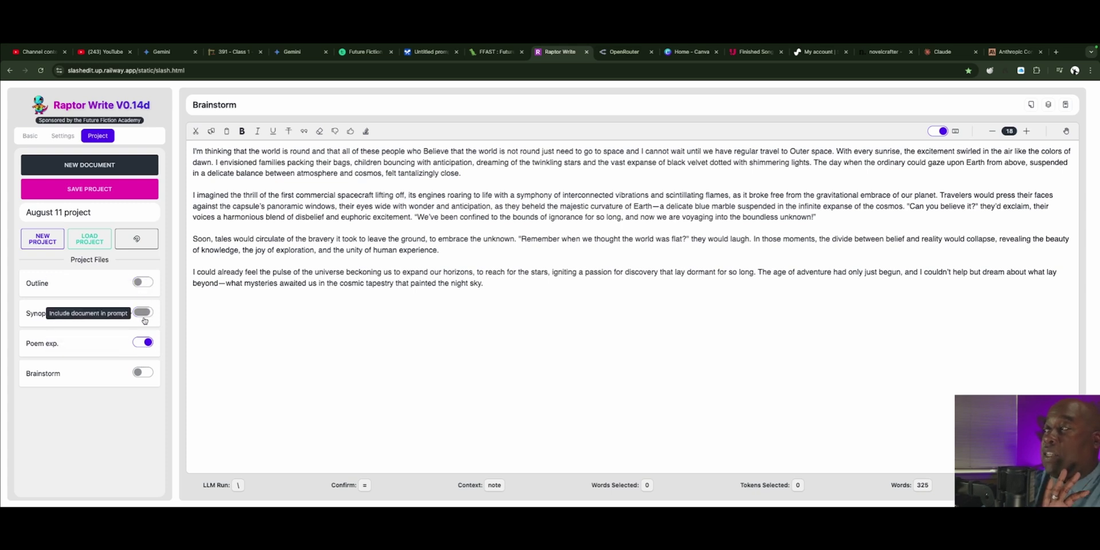
left_click(143, 343)
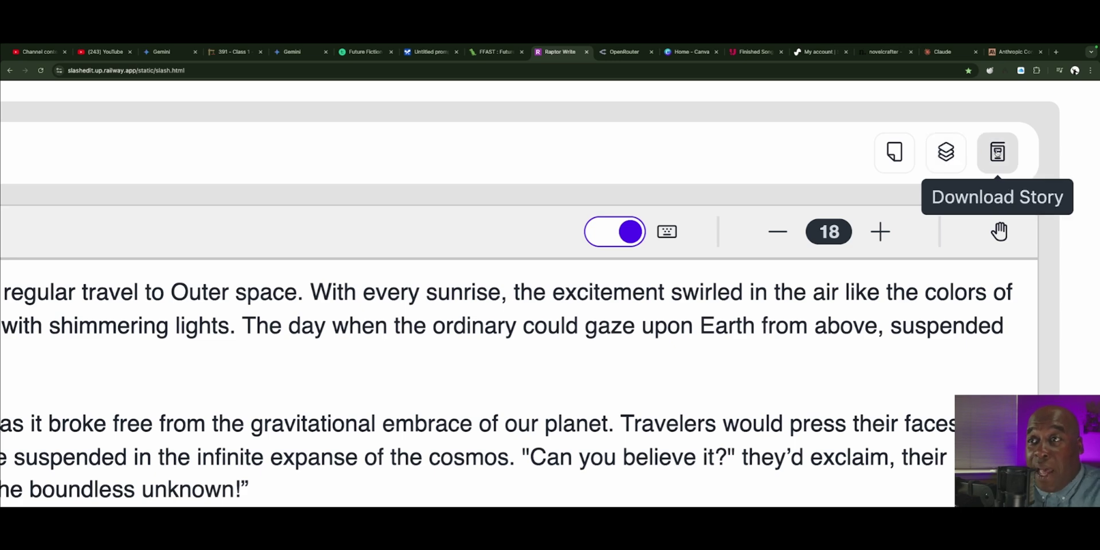
scroll(998, 153, "down", 1)
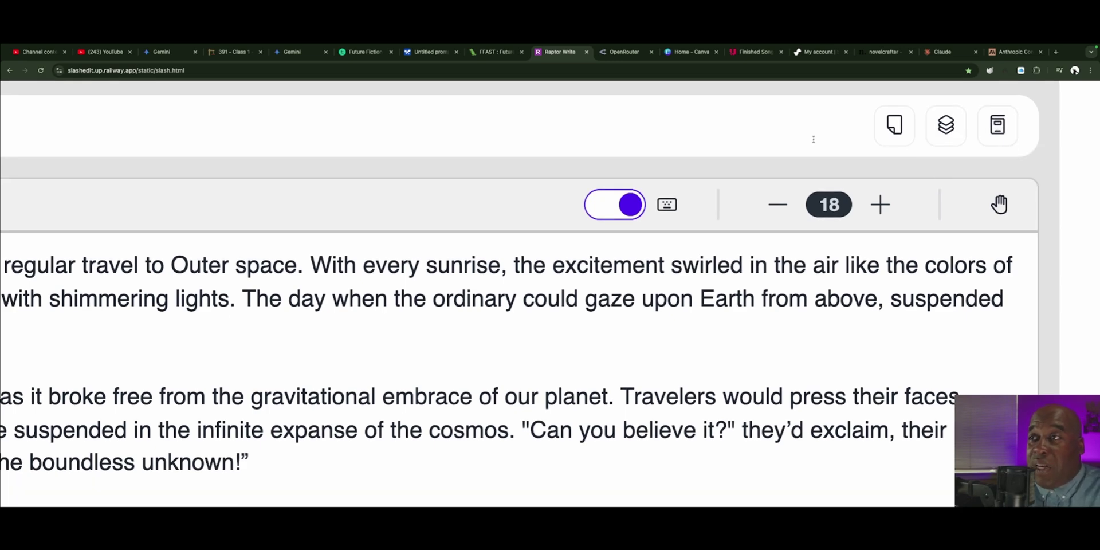
key("ctrl+0")
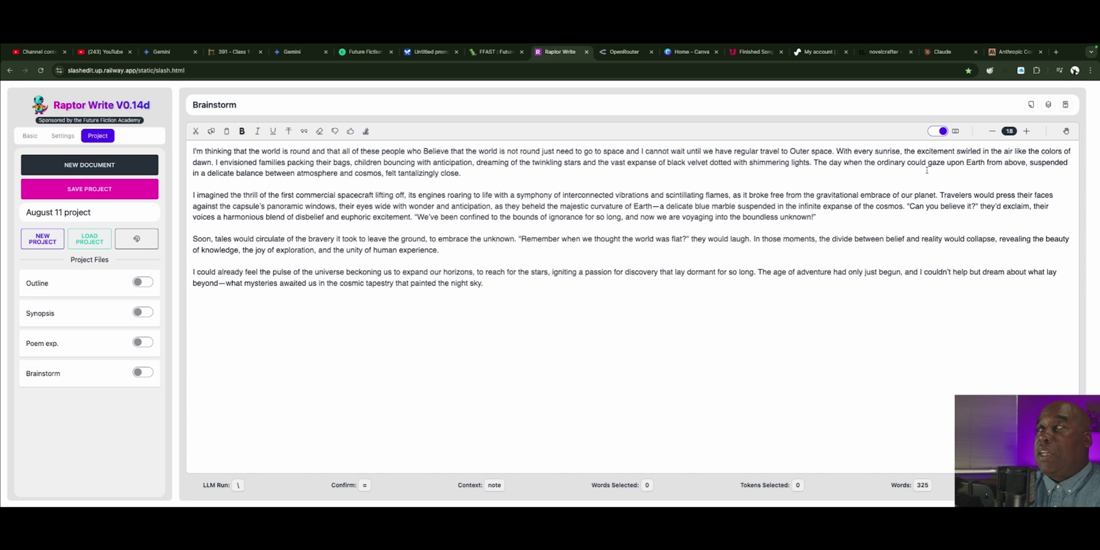
left_click(1064, 107)
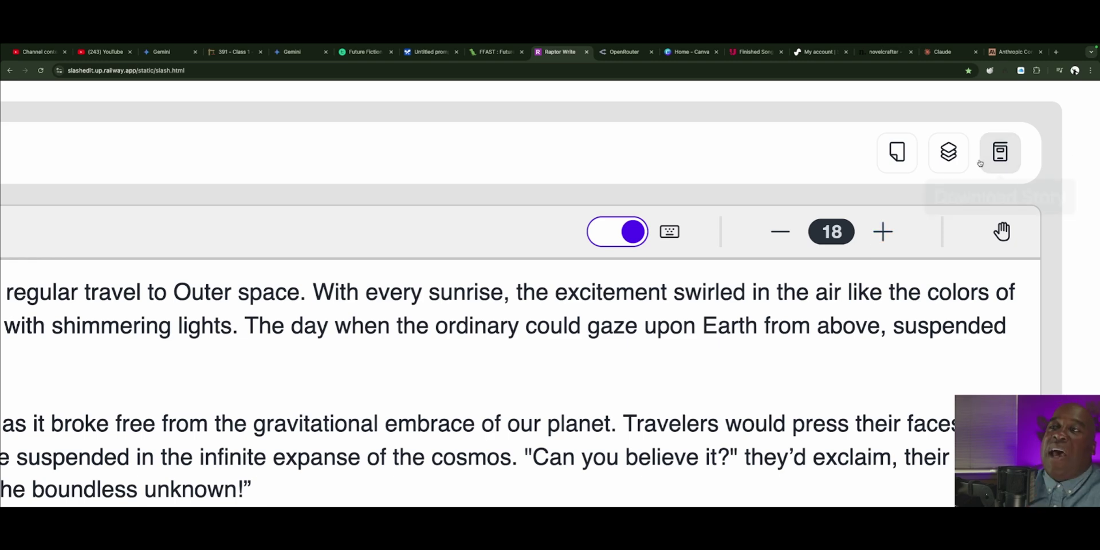
key("ctrl+0")
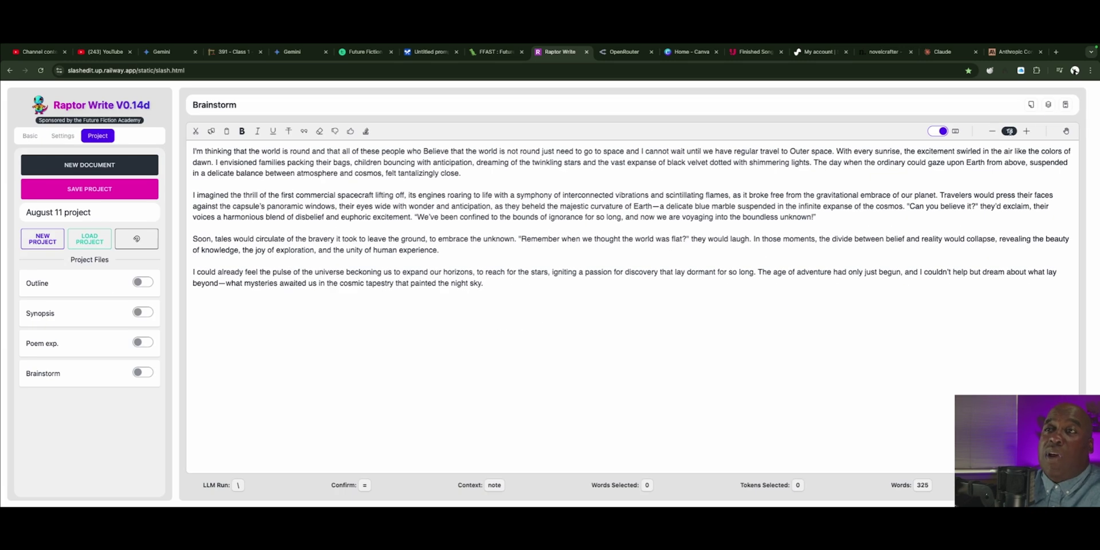
- Enlarge the Brainstorm editor text from font size 18 to 27
left_click(1027, 132)
left_click(1026, 132)
left_click(1027, 131)
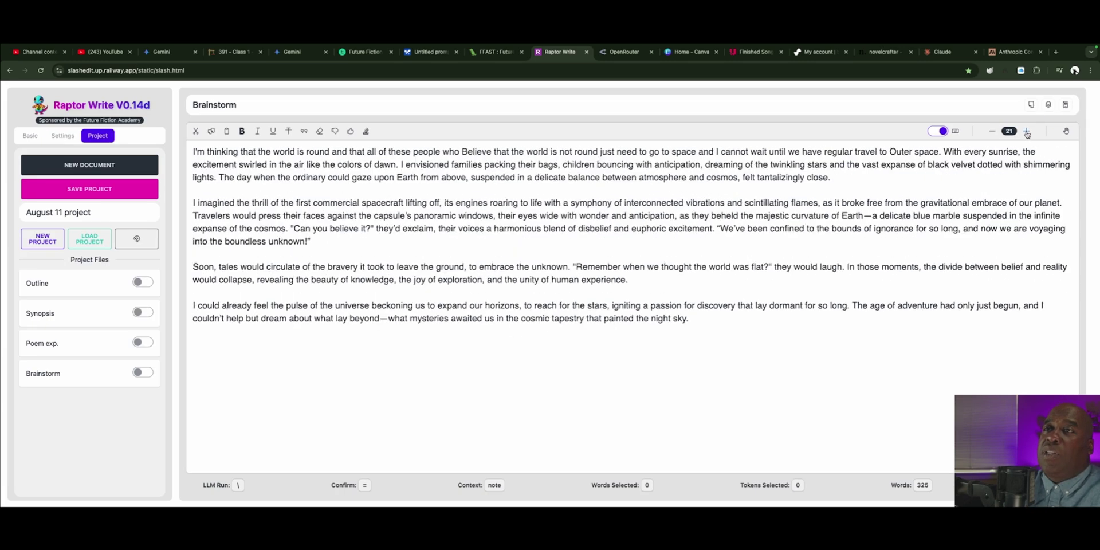
left_click(1027, 132)
left_click(1027, 132)
left_click(1027, 132)
left_click(1026, 132)
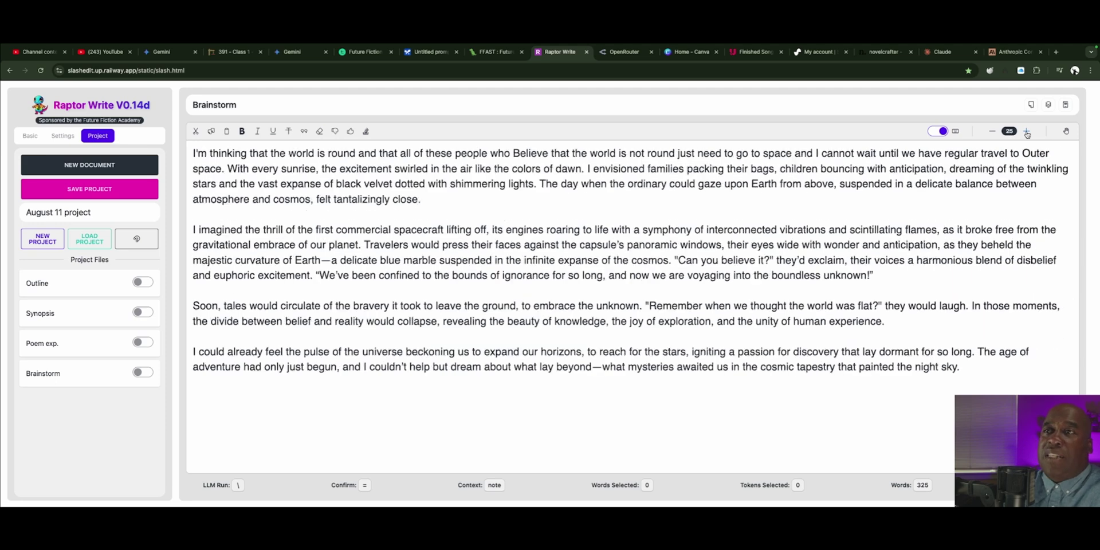
left_click(1026, 132)
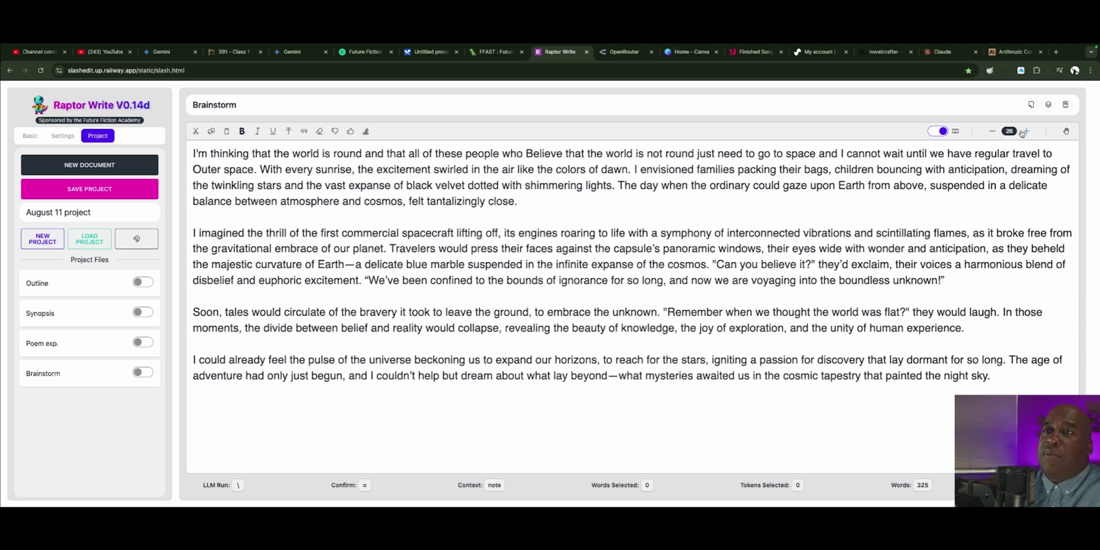
left_click(1026, 132)
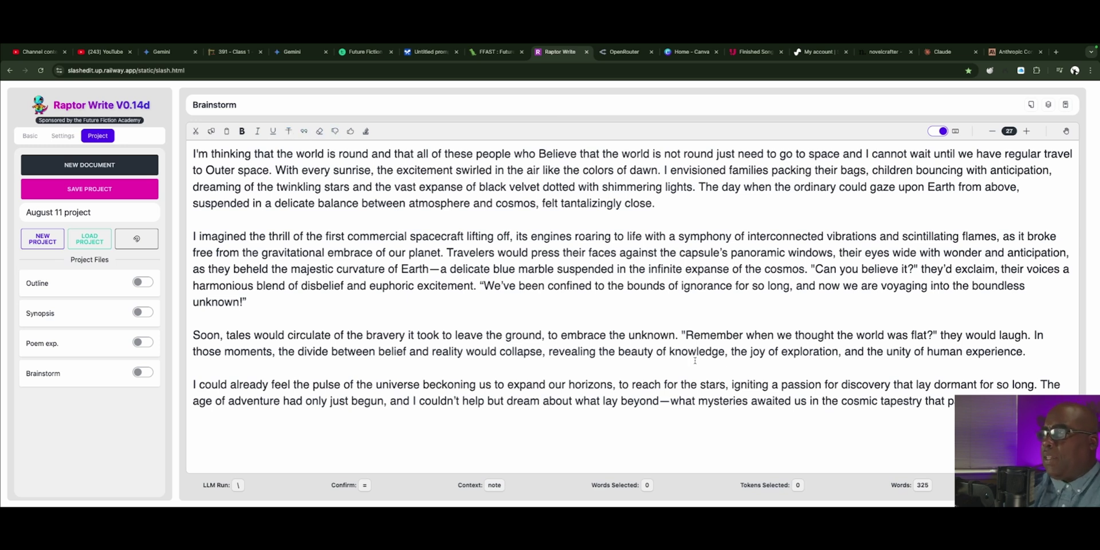
- Prefix the last paragraph with the tag [More details] and select the whole paragraph
left_click(193, 384)
type("[More det")
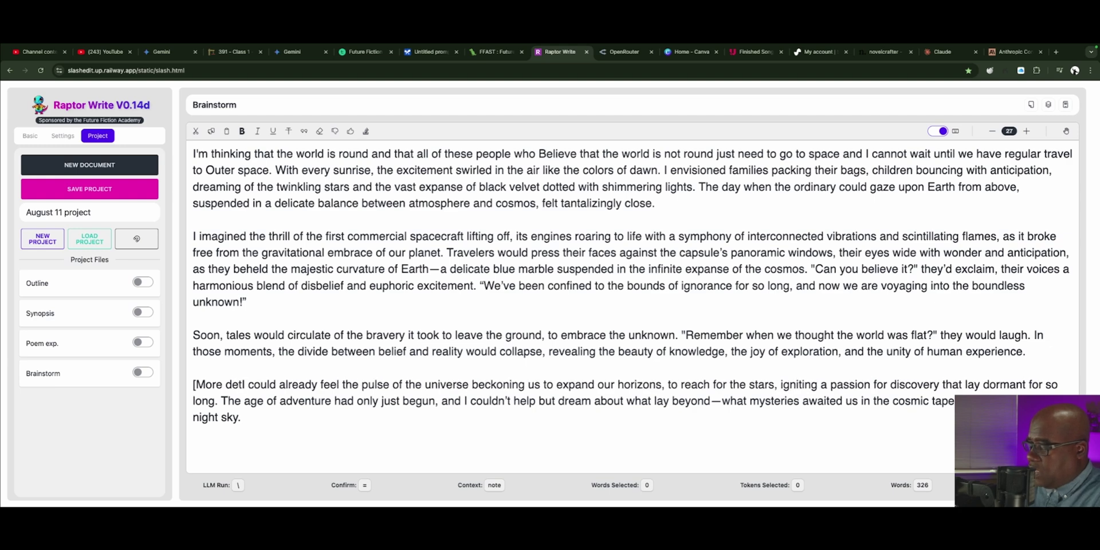
type("ails]")
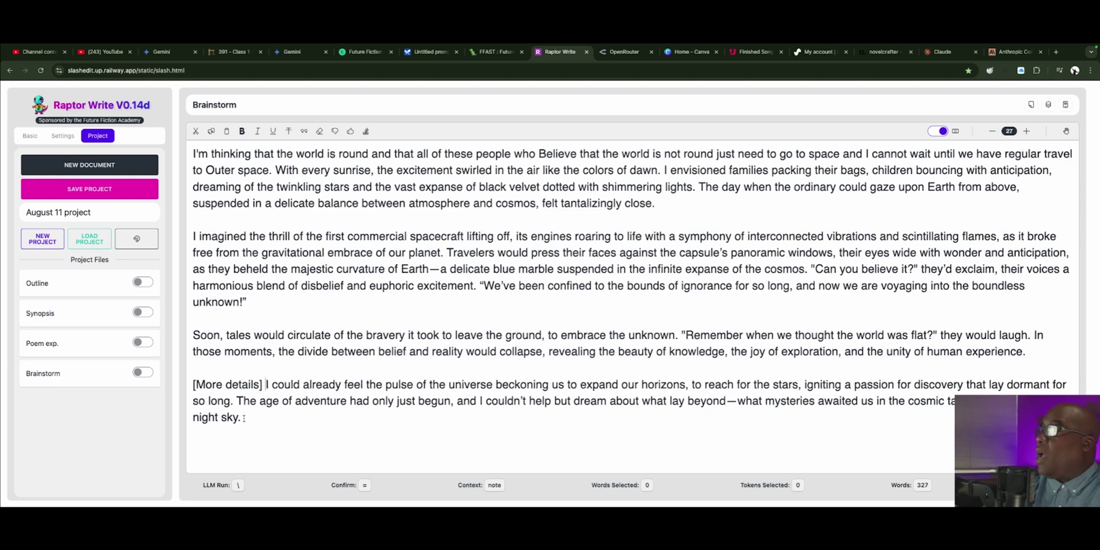
left_click_drag(244, 417, 190, 385)
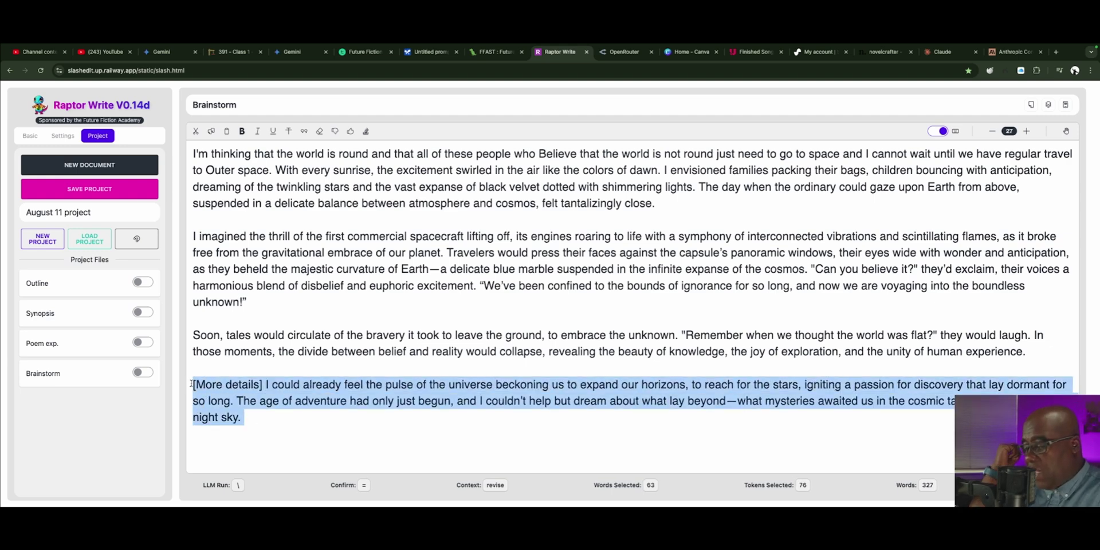
- Submit the selected paragraph for AI revision using the backslash revise hotkey
key("backslash")
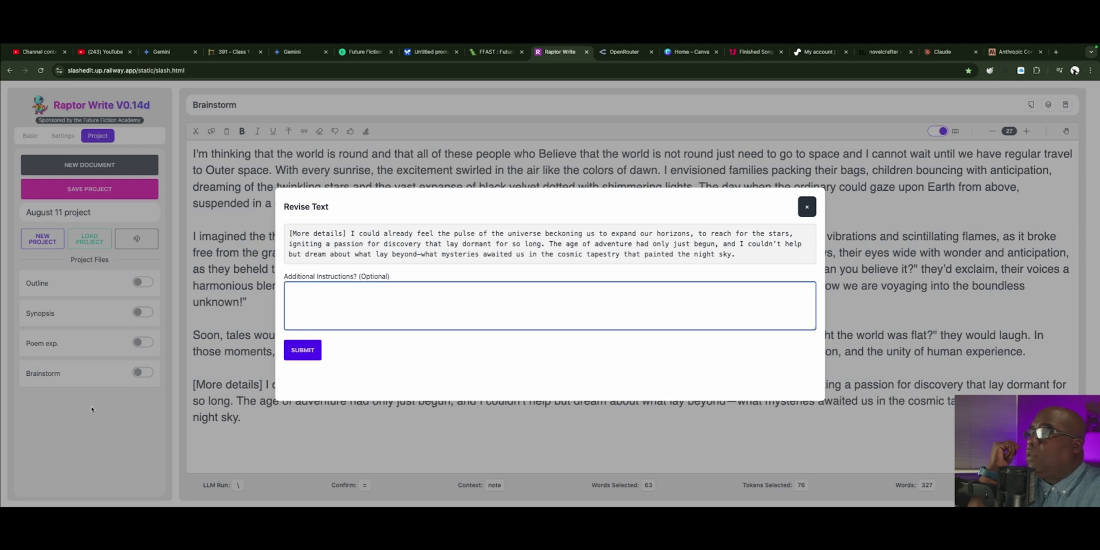
left_click(301, 352)
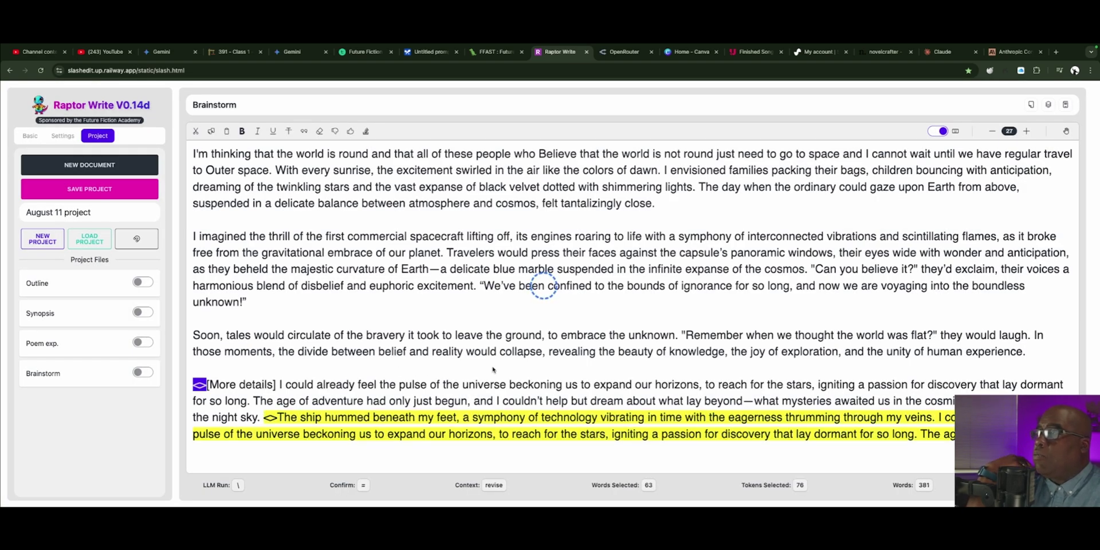
scroll(491, 367, "down", 1)
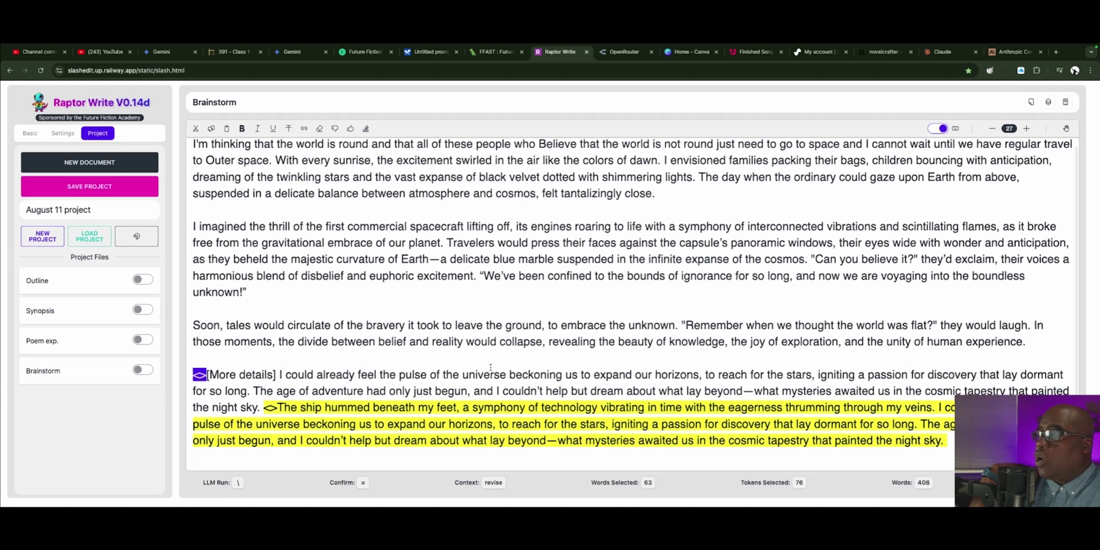
scroll(489, 366, "up", 1)
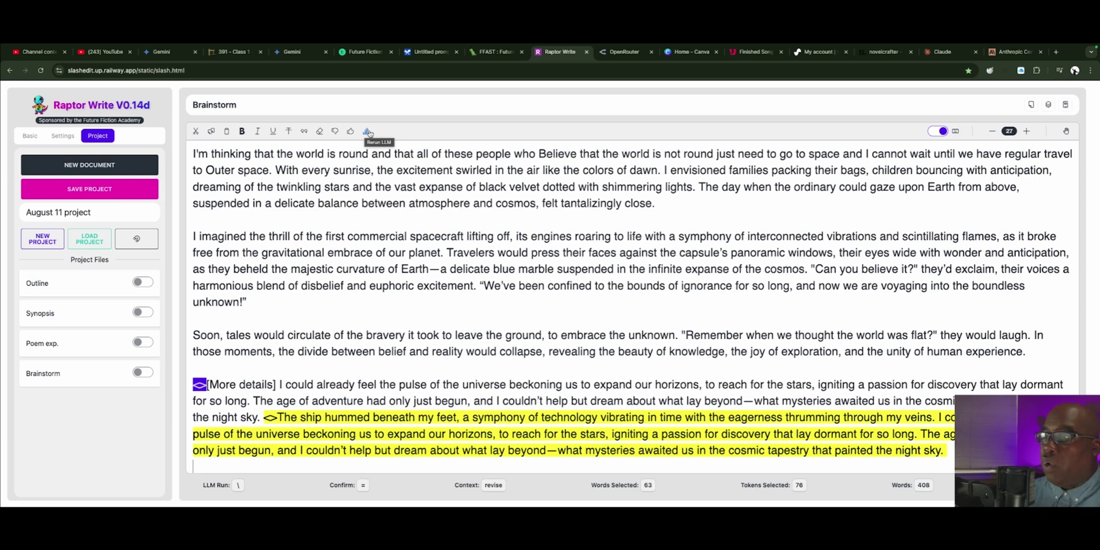
- Discard the generated revision beginning 'The ship hummed beneath my feet.'
left_click(367, 131)
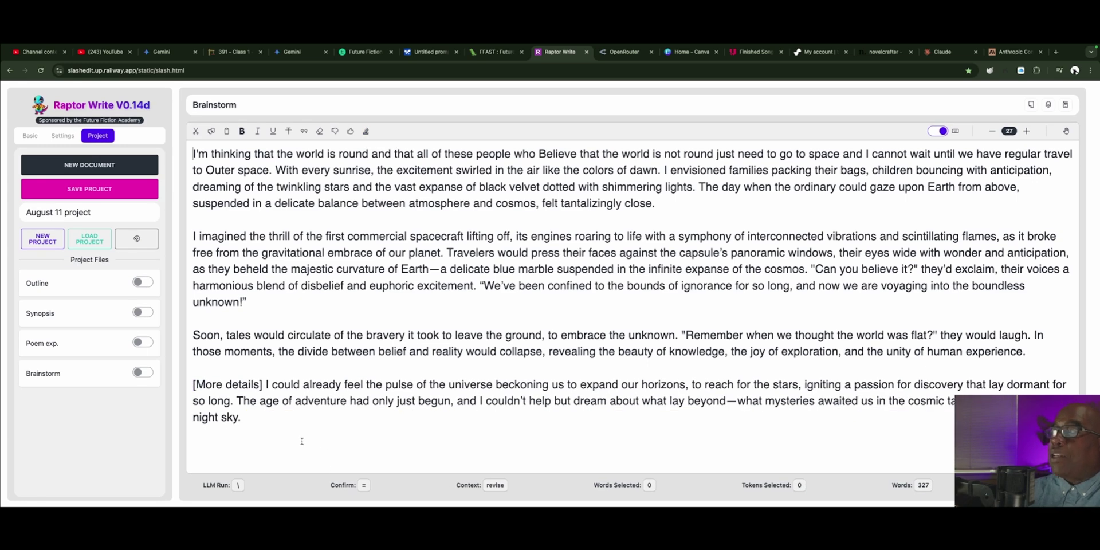